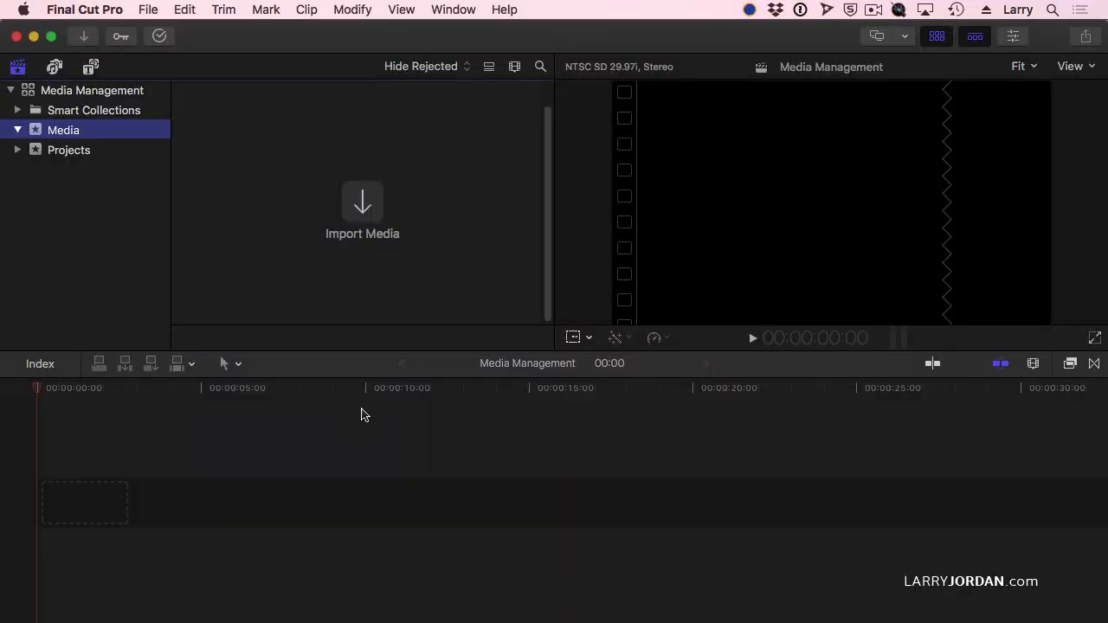
Step: Open the Media Import window at the Training Media › Jim Walker Underwater folder
click(248, 177)
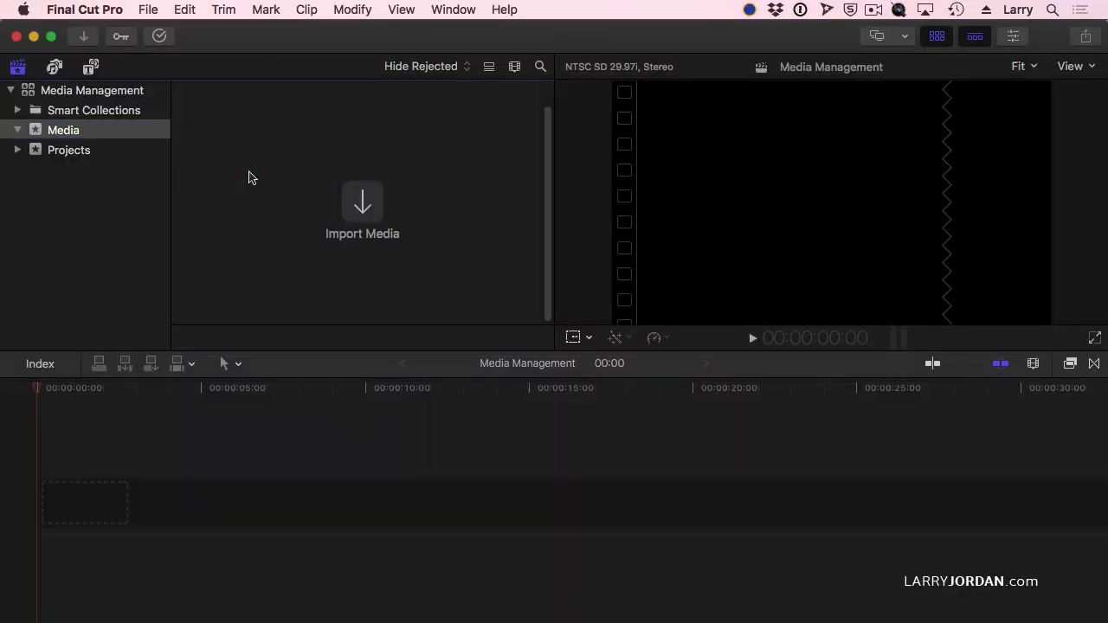
key(super+i)
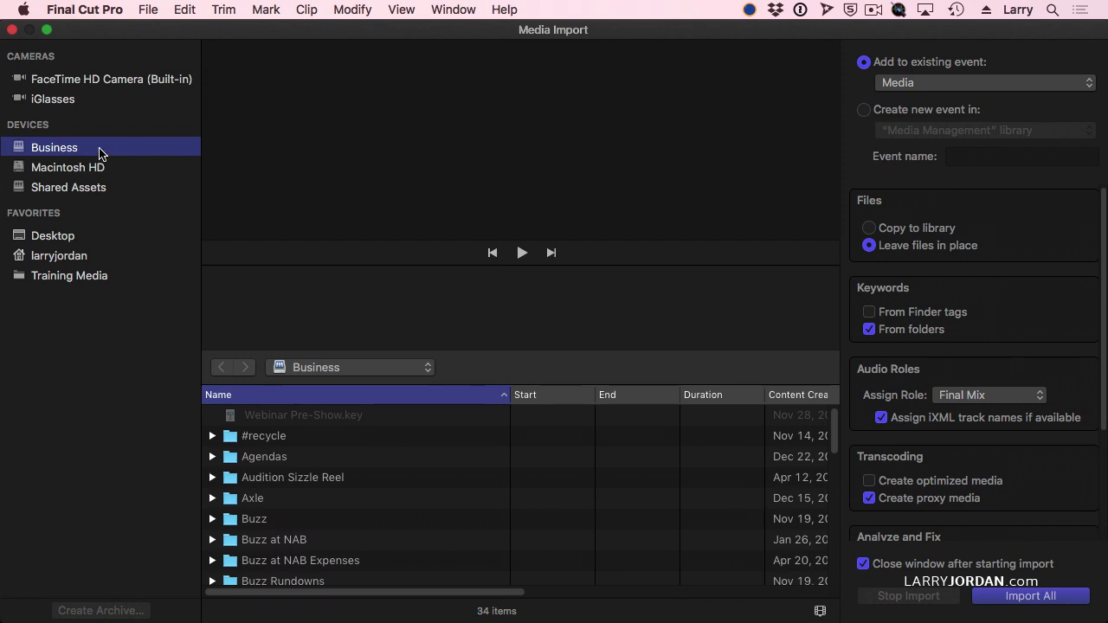
click(67, 275)
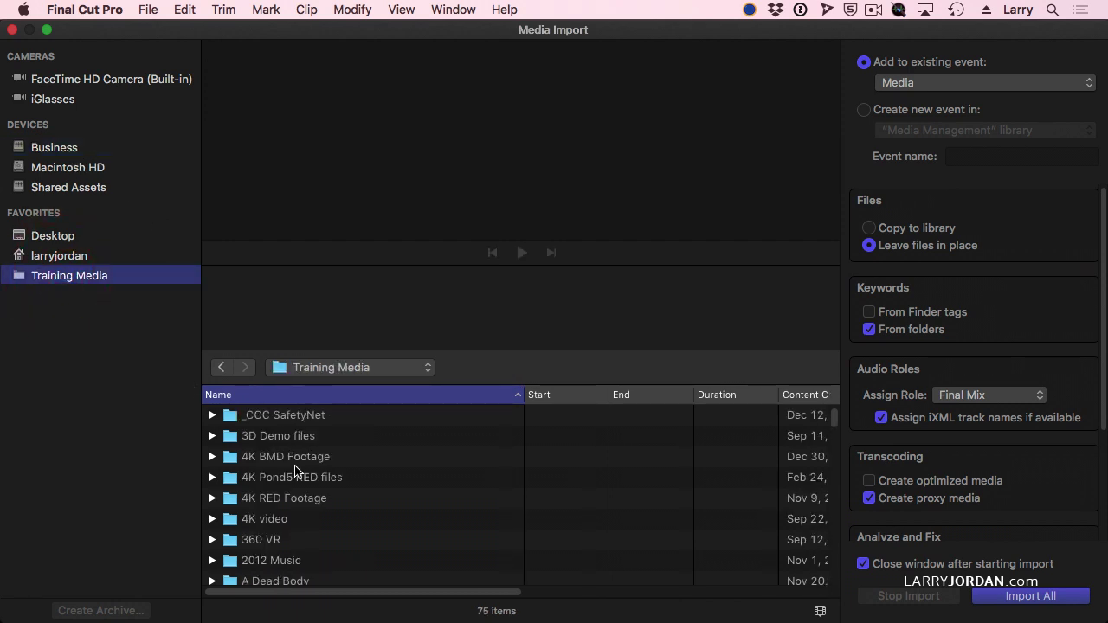
scroll(295, 470, down, 15)
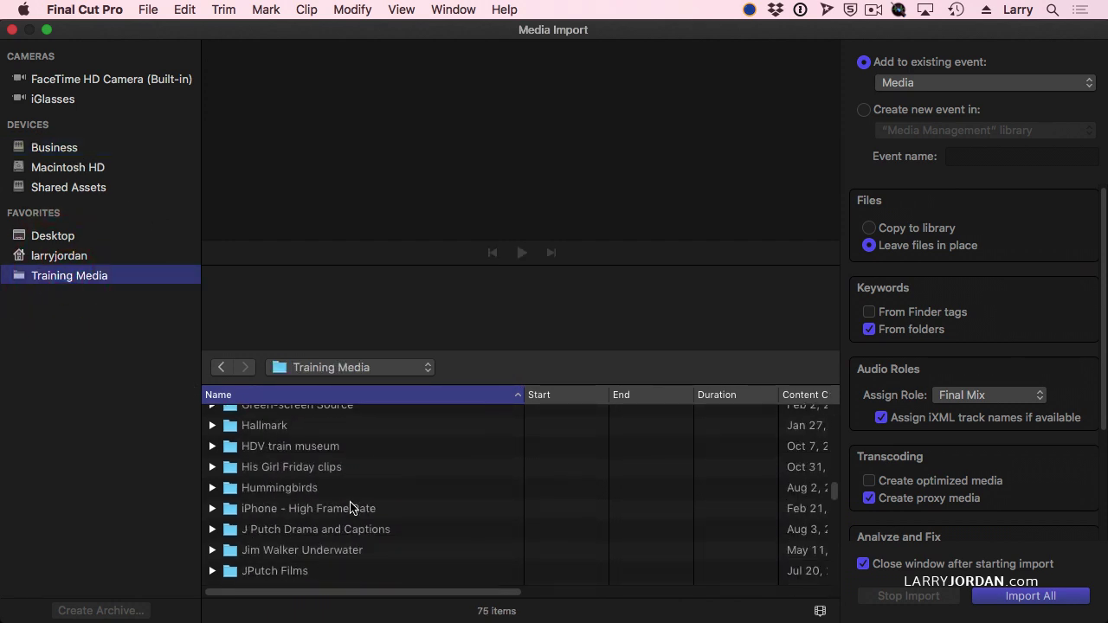
double_click(329, 552)
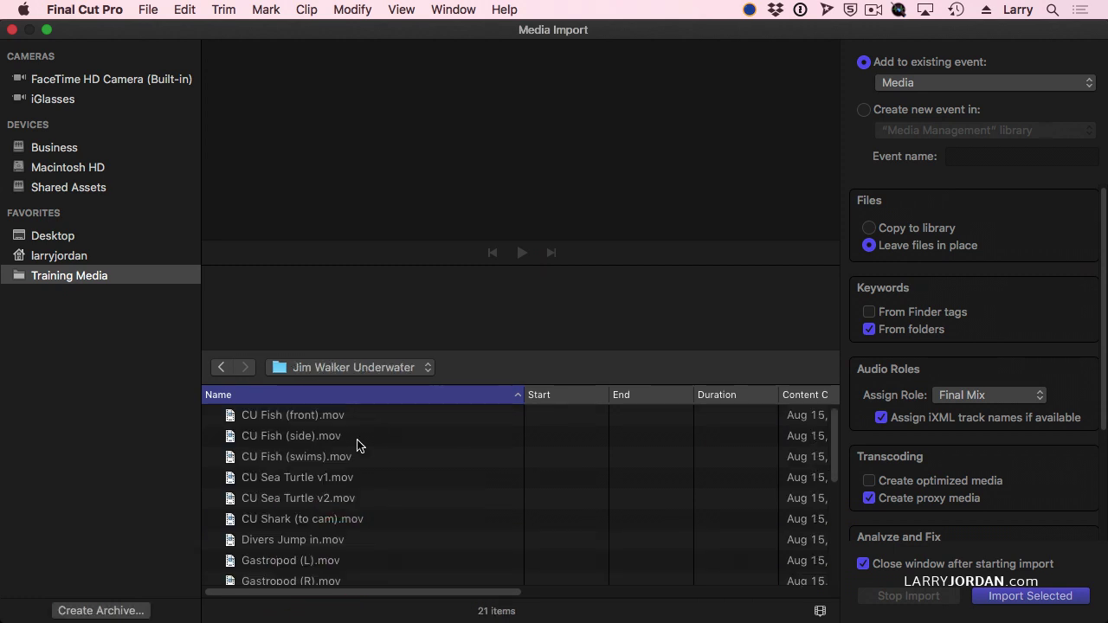
Step: Select CU Fish (front), CU Sea Turtle v1 and CU Shark (to cam) for import
click(314, 419)
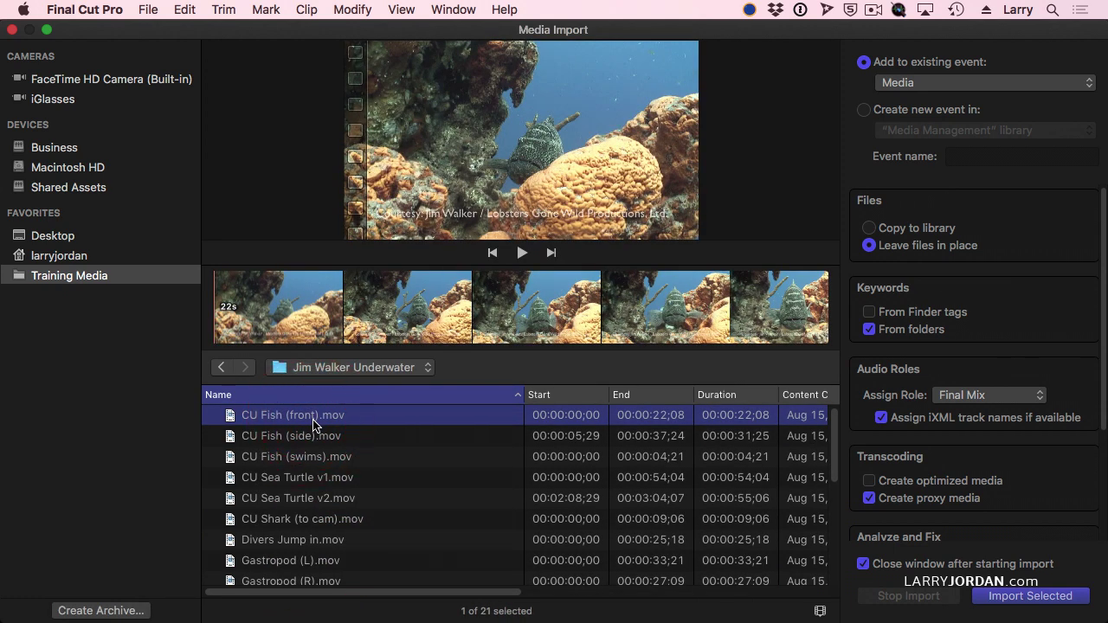
super+click(322, 482)
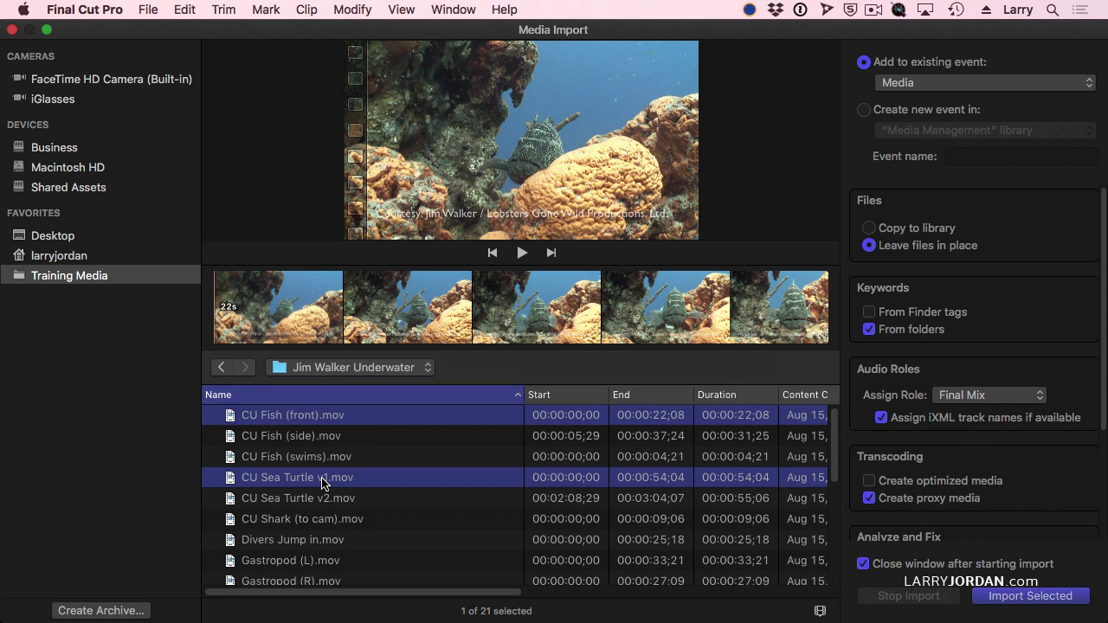
super+click(361, 522)
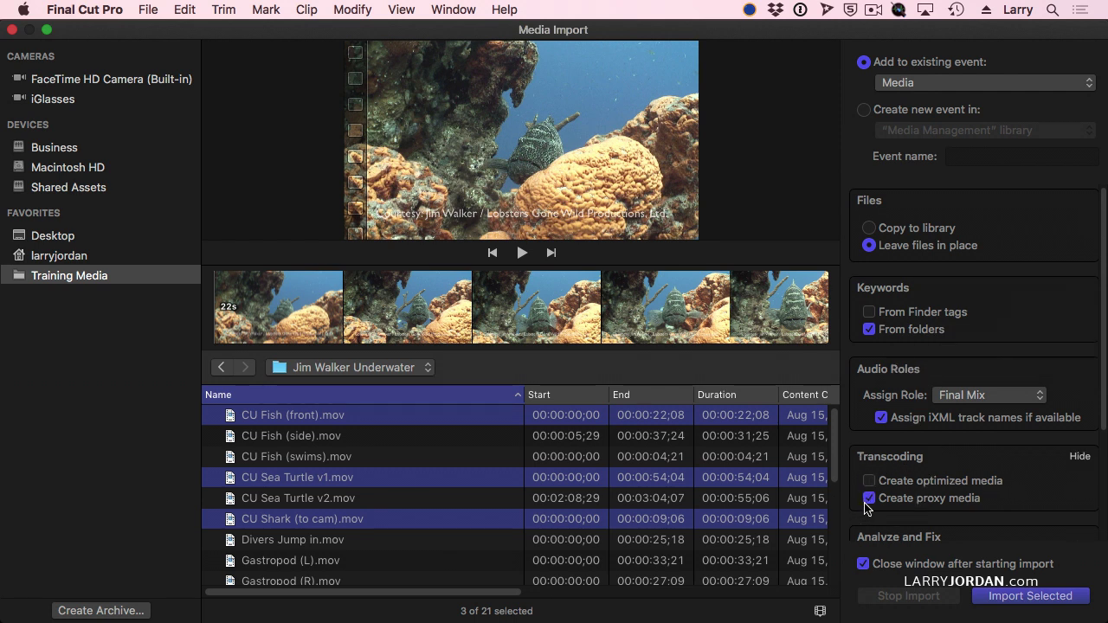
Step: Enable both Create optimized media and Create proxy media, then import the three selected clips
click(868, 499)
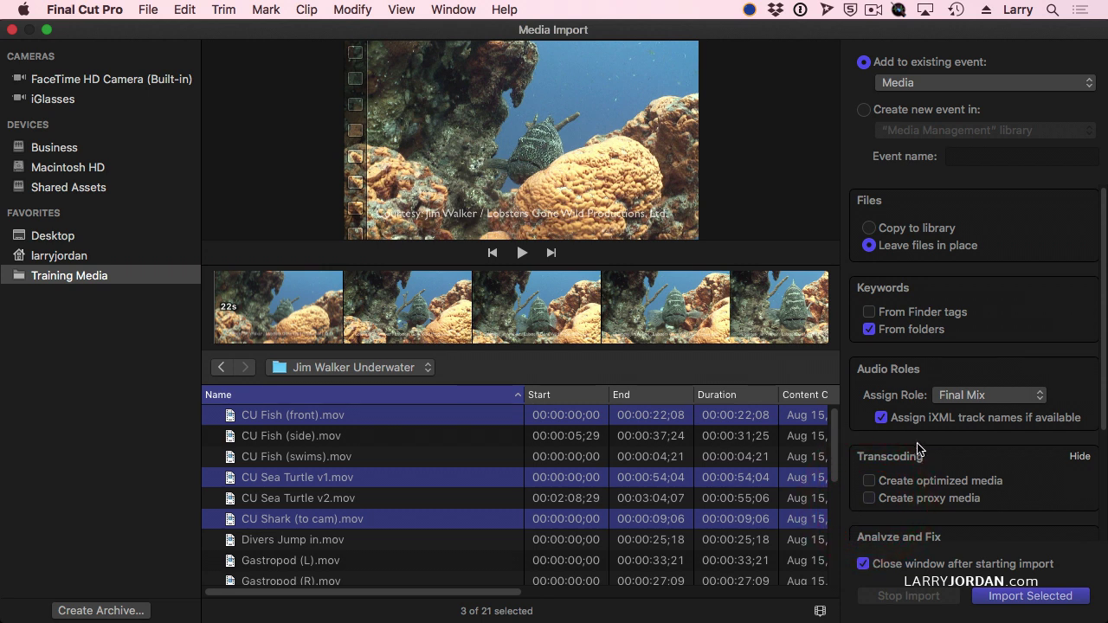
click(870, 481)
click(870, 480)
click(870, 498)
click(869, 481)
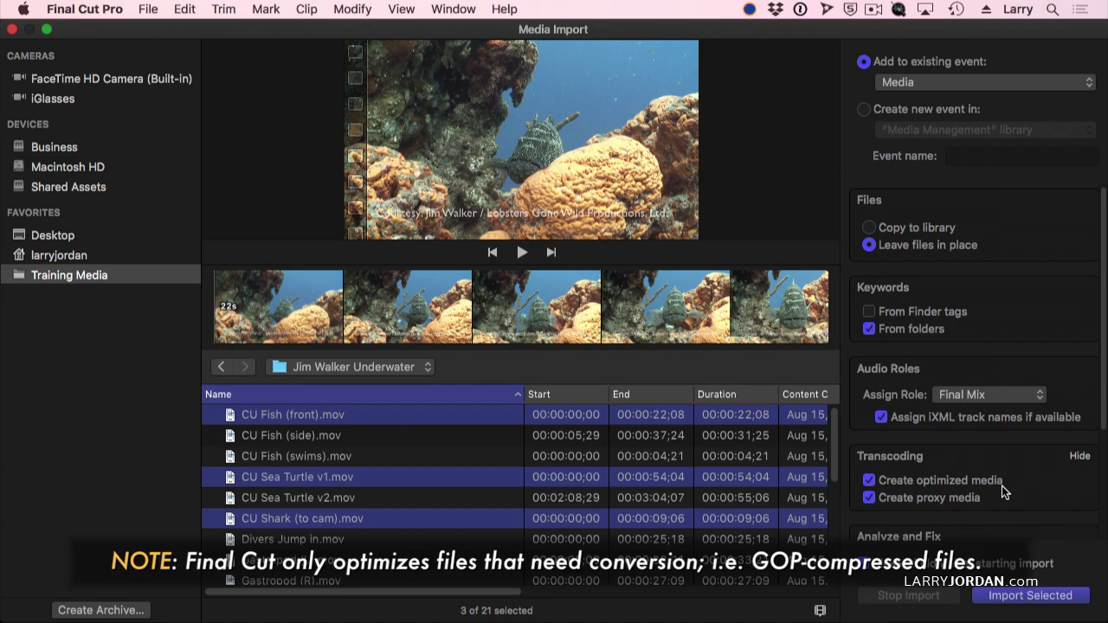
click(1000, 595)
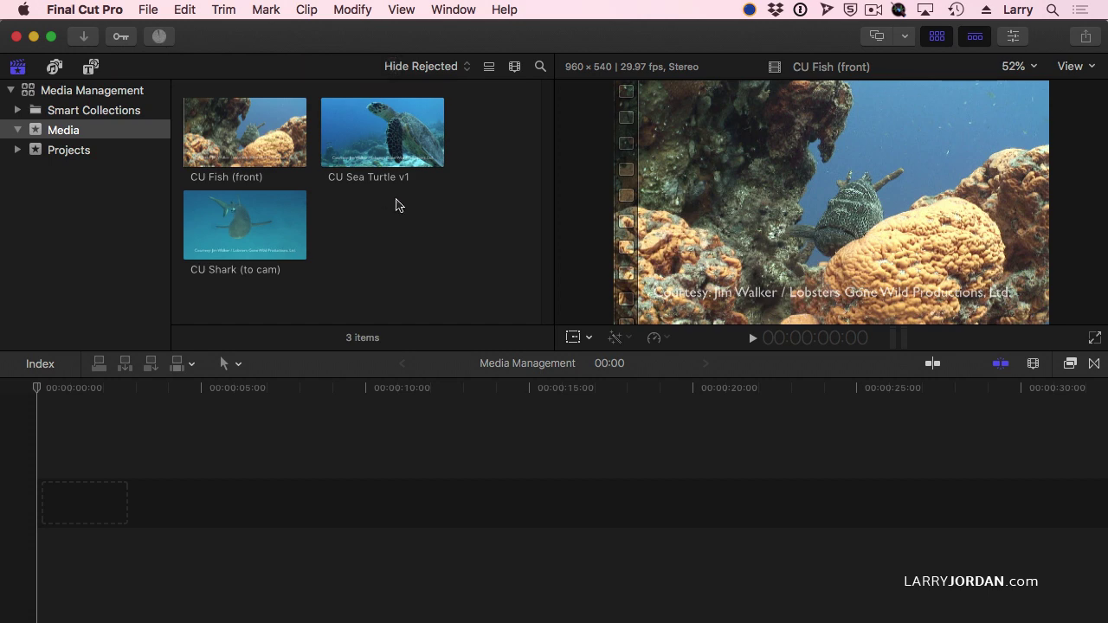
Step: Show CU Fish (front)'s Info inspector down to its Available Media Representations
click(291, 147)
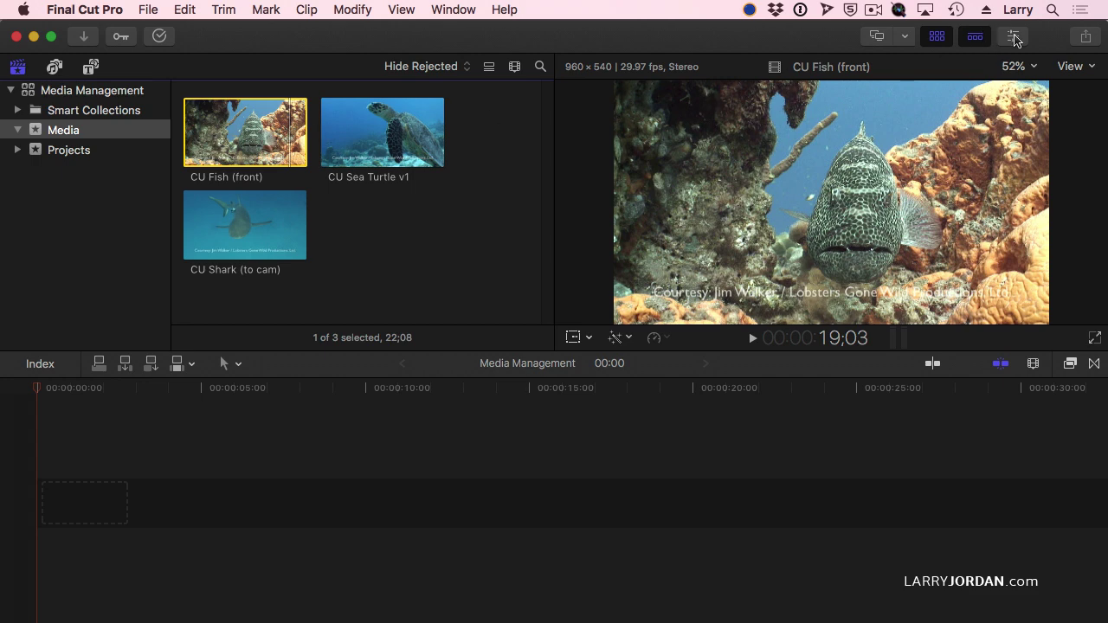
click(1015, 38)
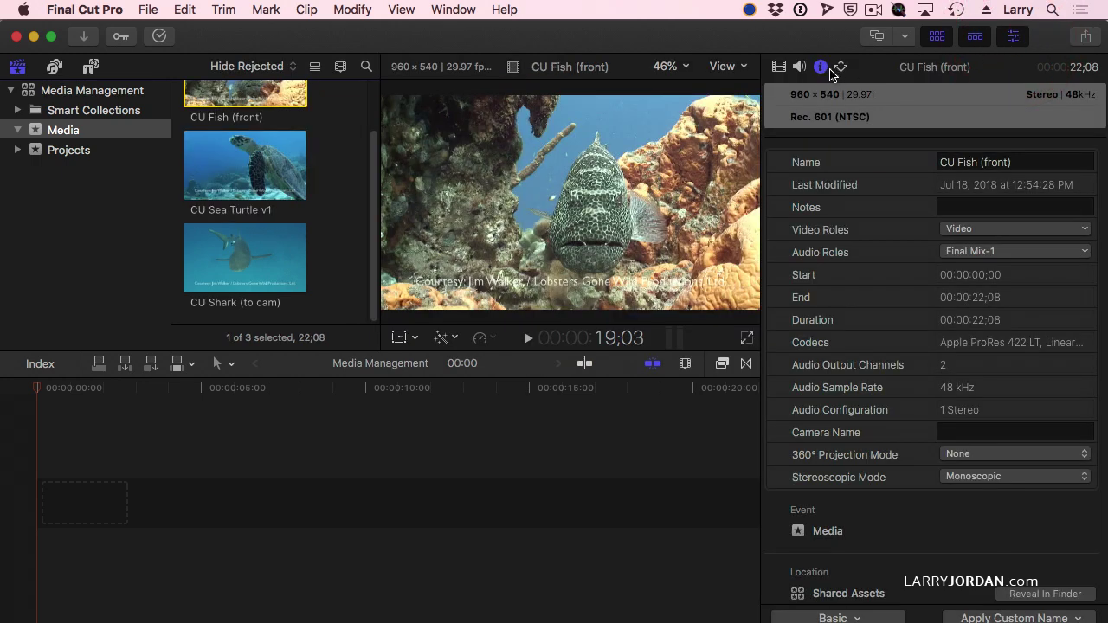
click(820, 66)
scroll(848, 230, down, 3)
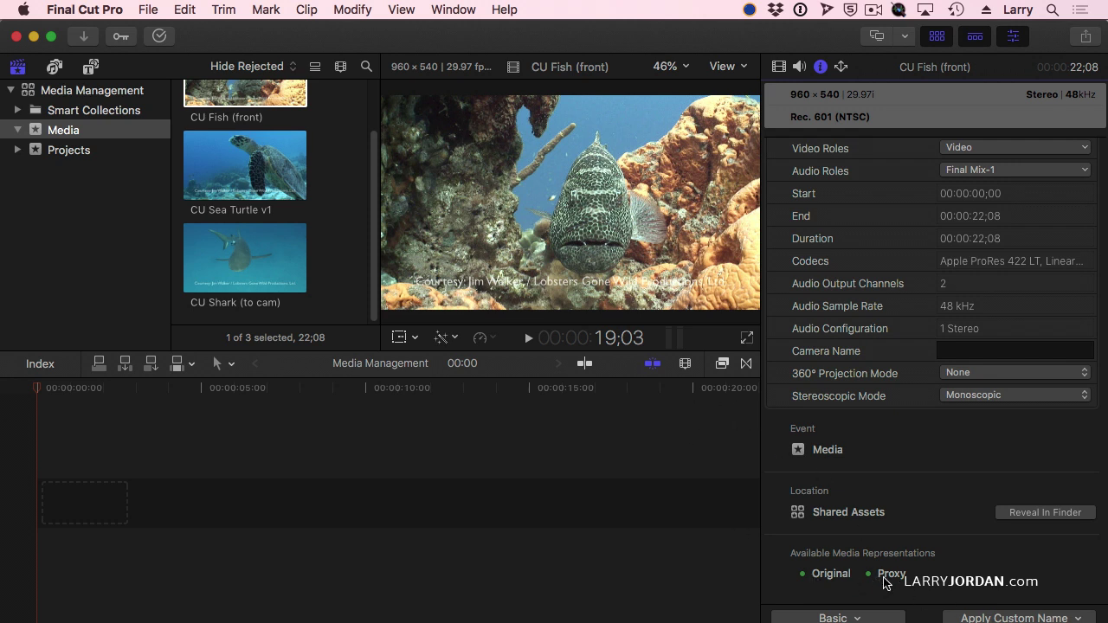
click(738, 67)
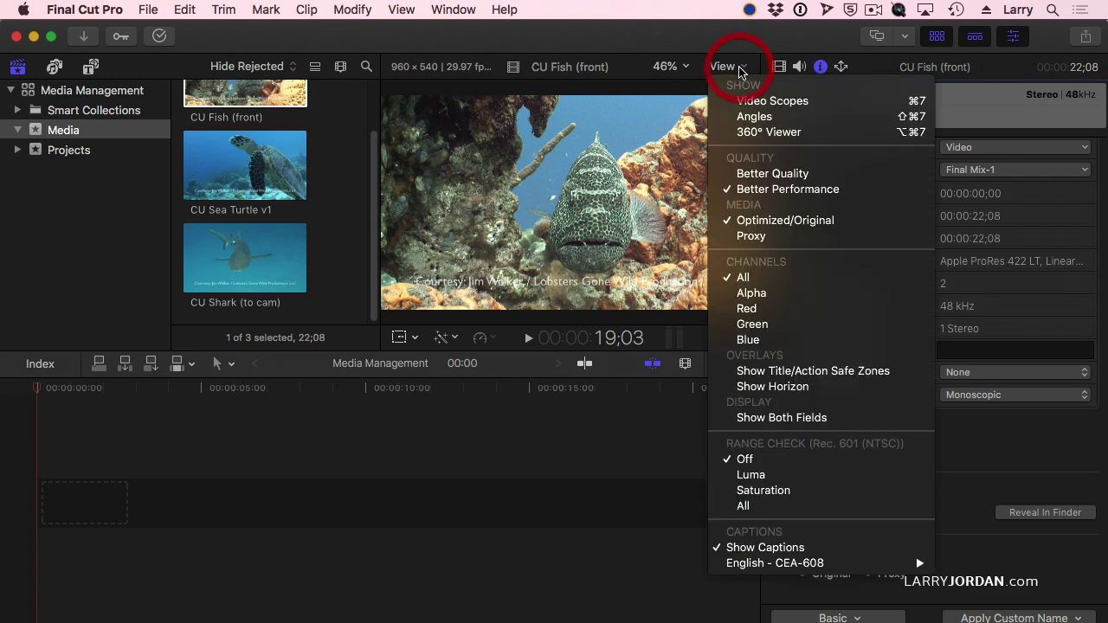
click(779, 237)
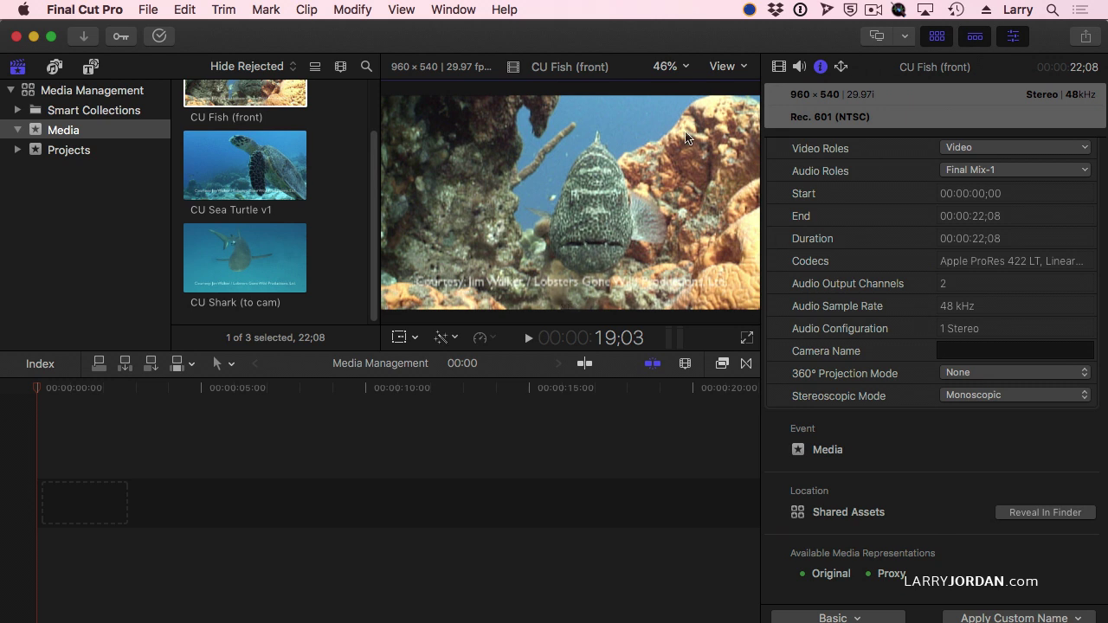
click(723, 68)
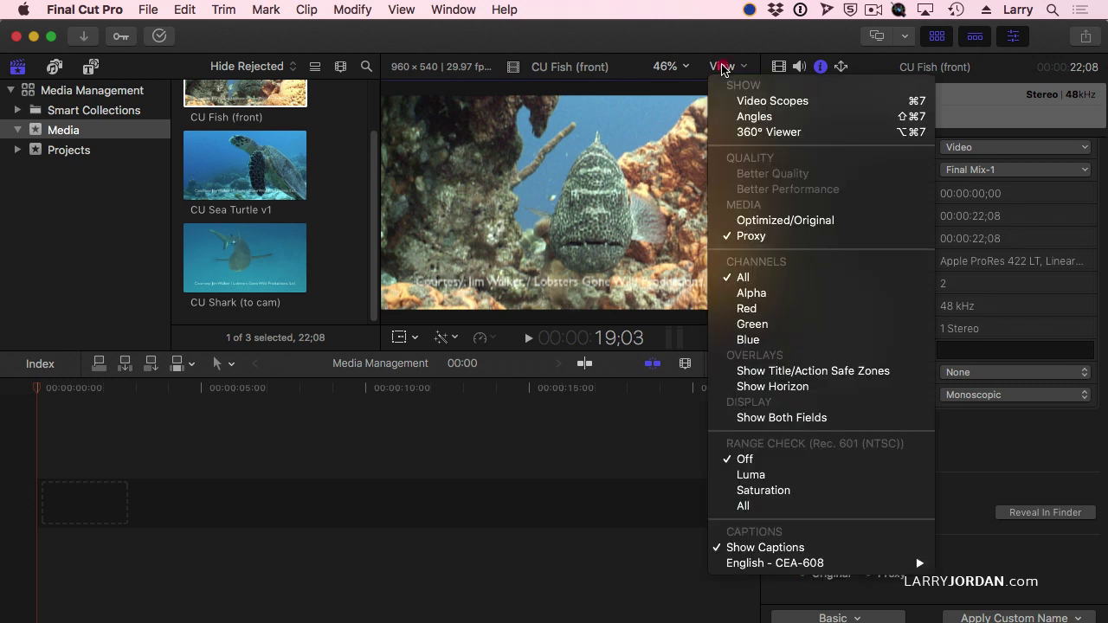
click(867, 223)
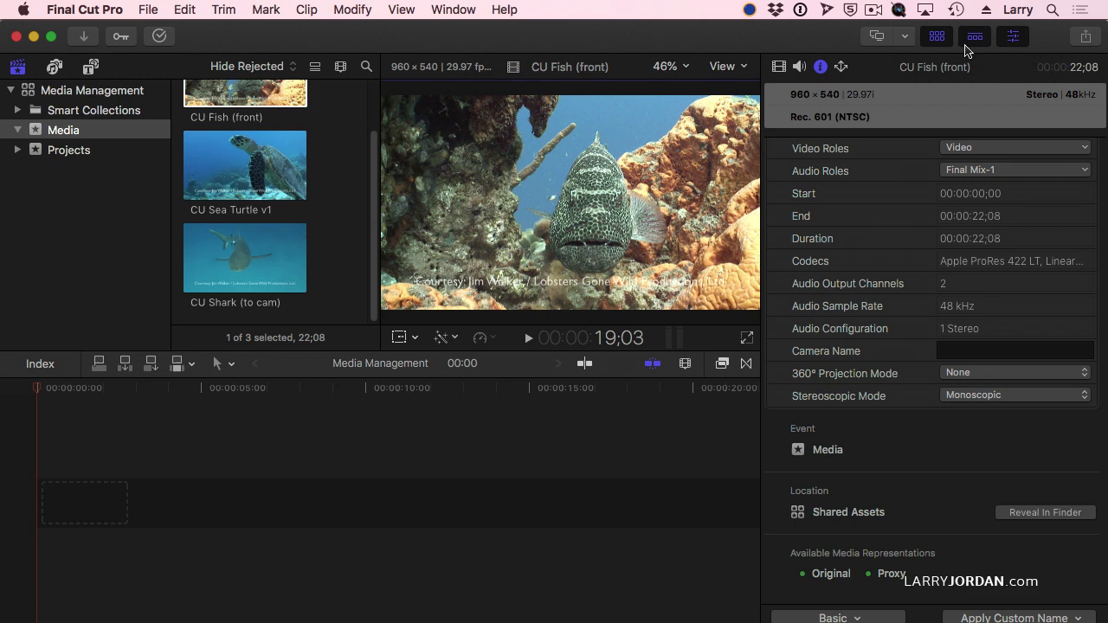
Step: Hide the inspector, dismiss the viewer display options unchanged, and start renaming CU Sea Turtle v1
click(1013, 36)
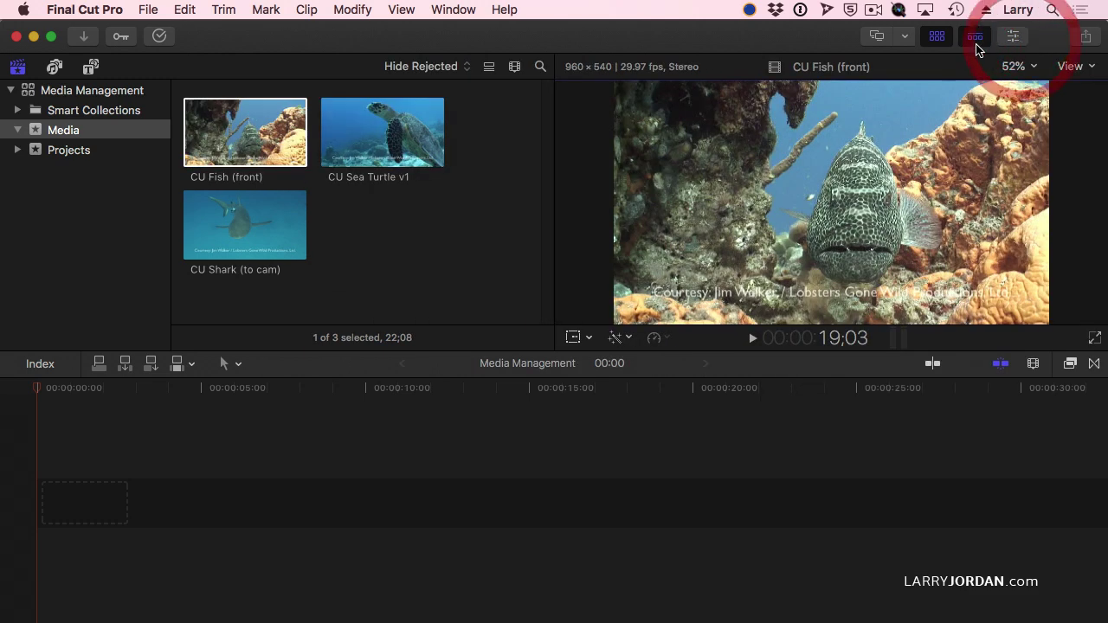
click(1074, 68)
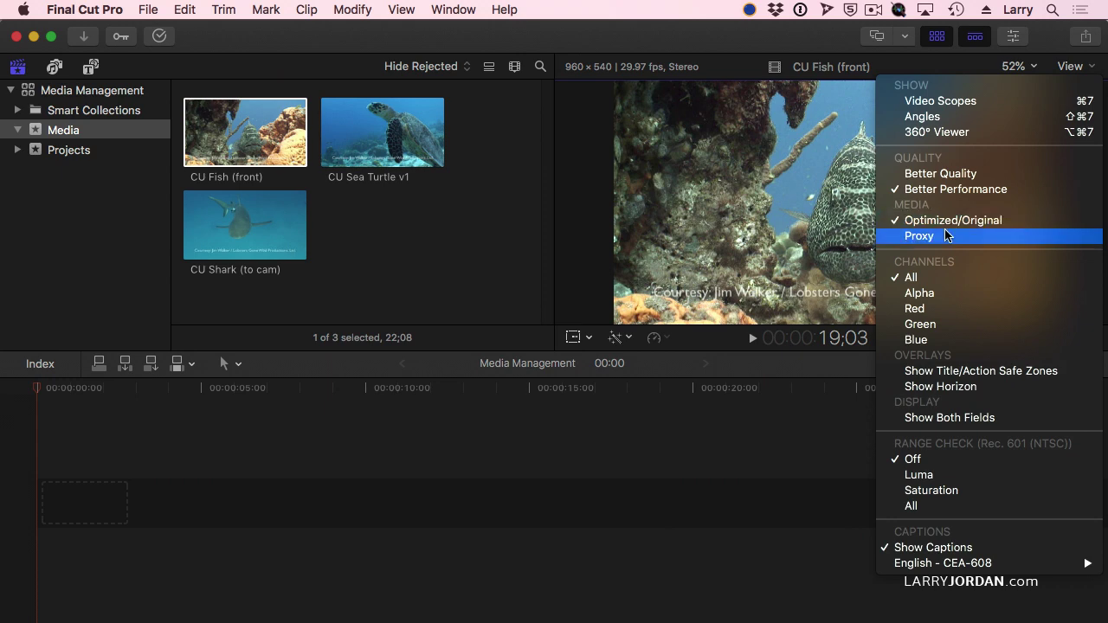
click(403, 265)
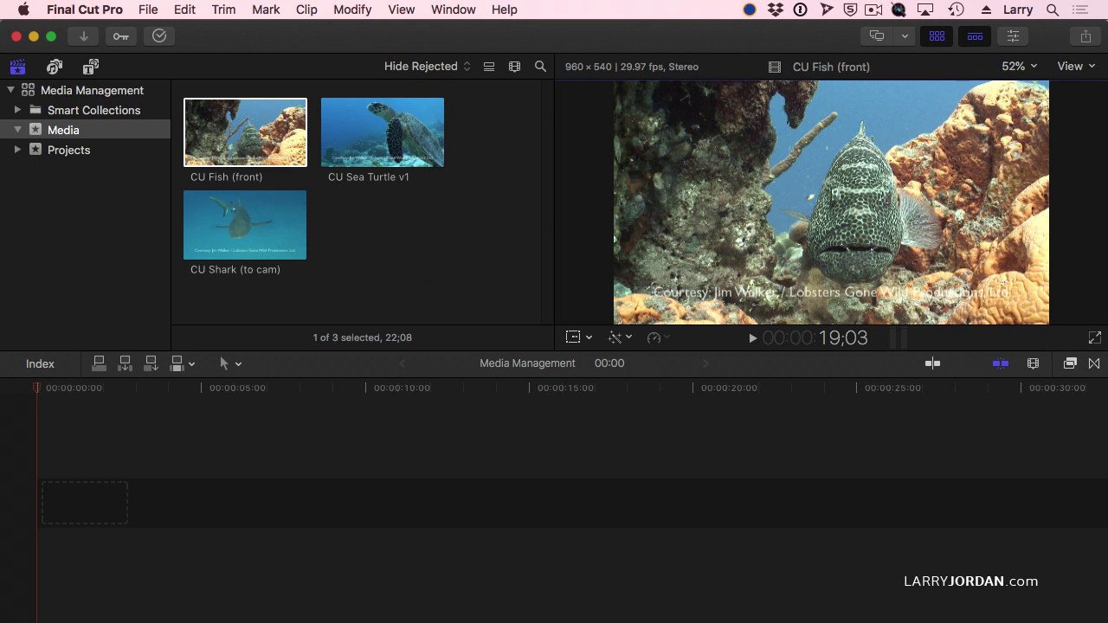
click(98, 211)
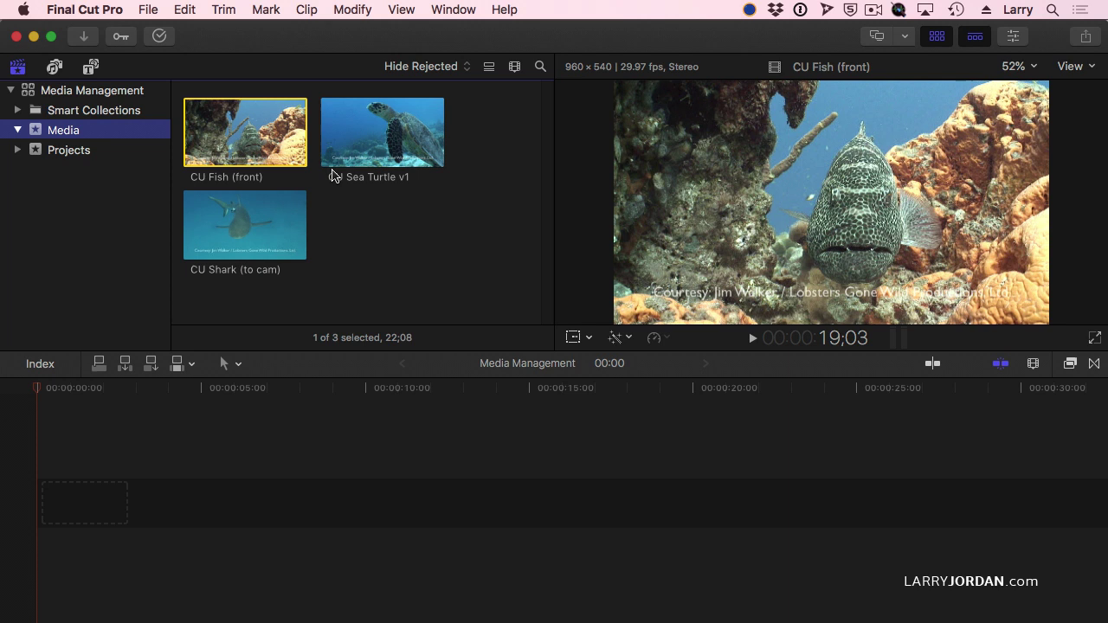
click(338, 176)
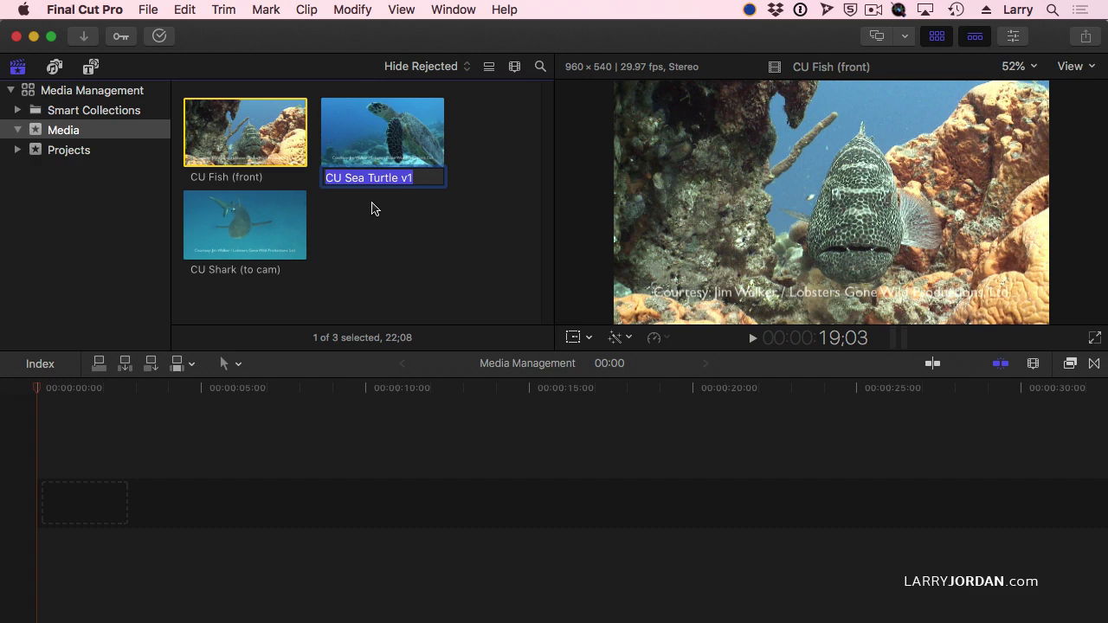
Step: Mark a range in CU Sea Turtle v1 as a Favorite
click(373, 208)
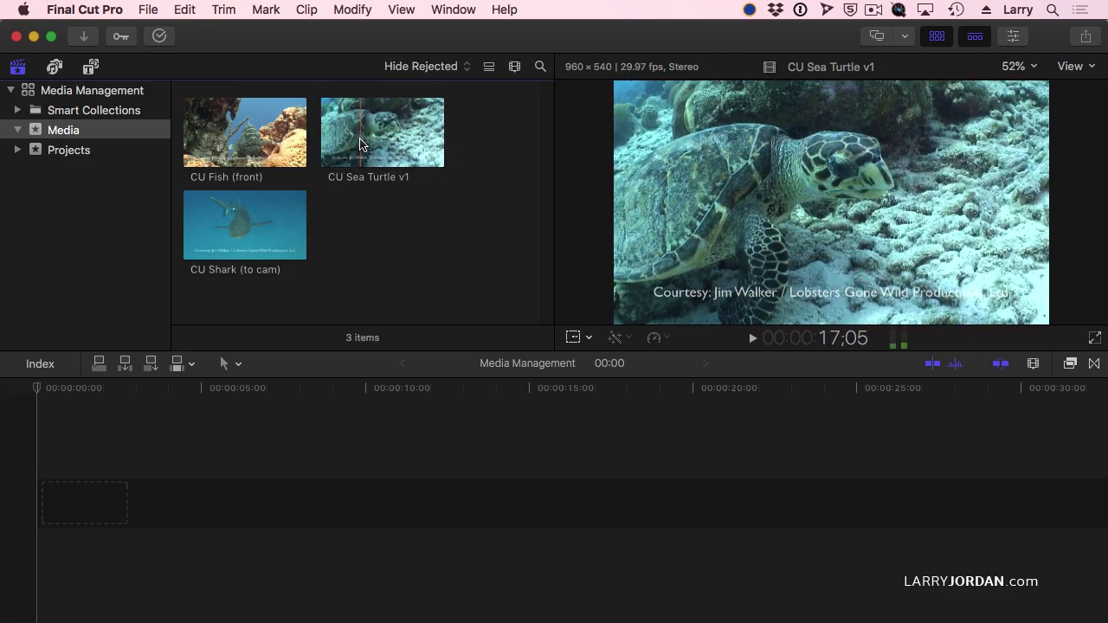
click(361, 141)
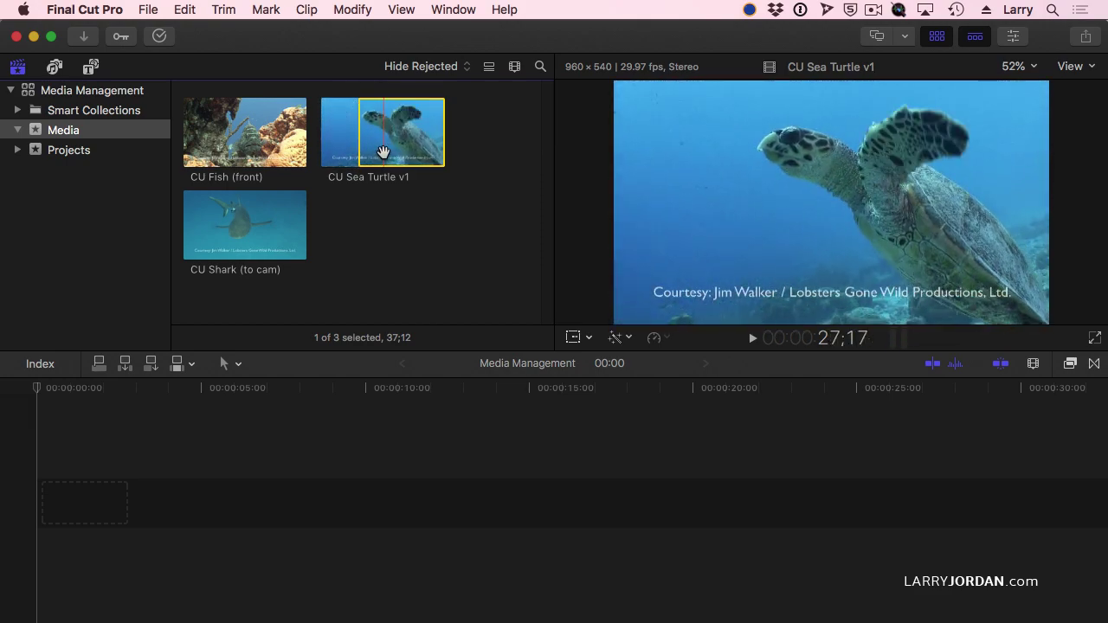
key(o)
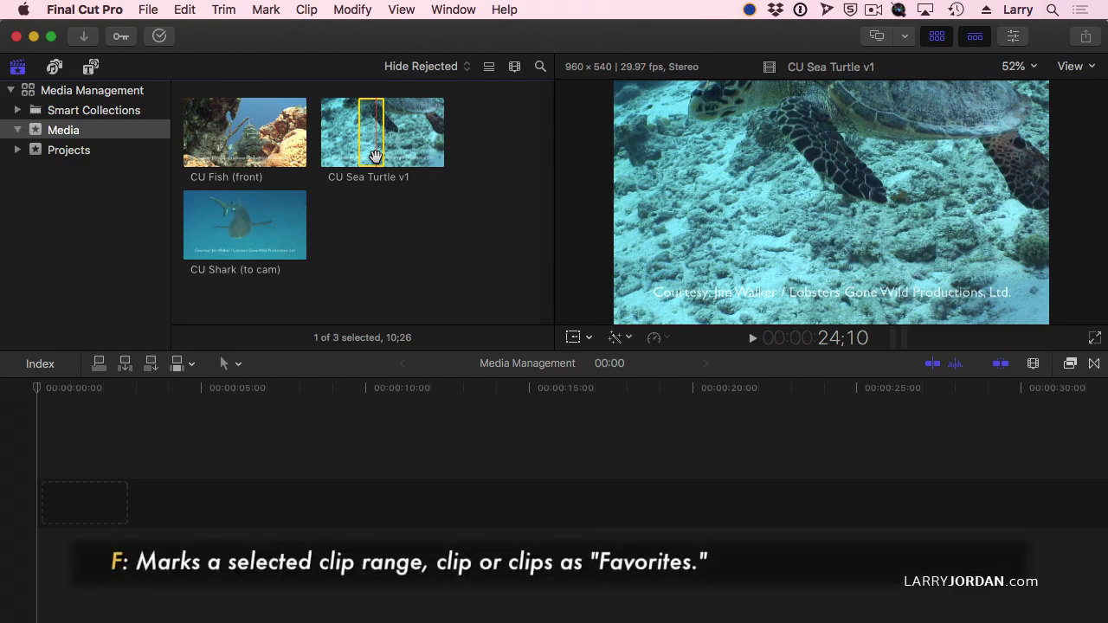
key(f)
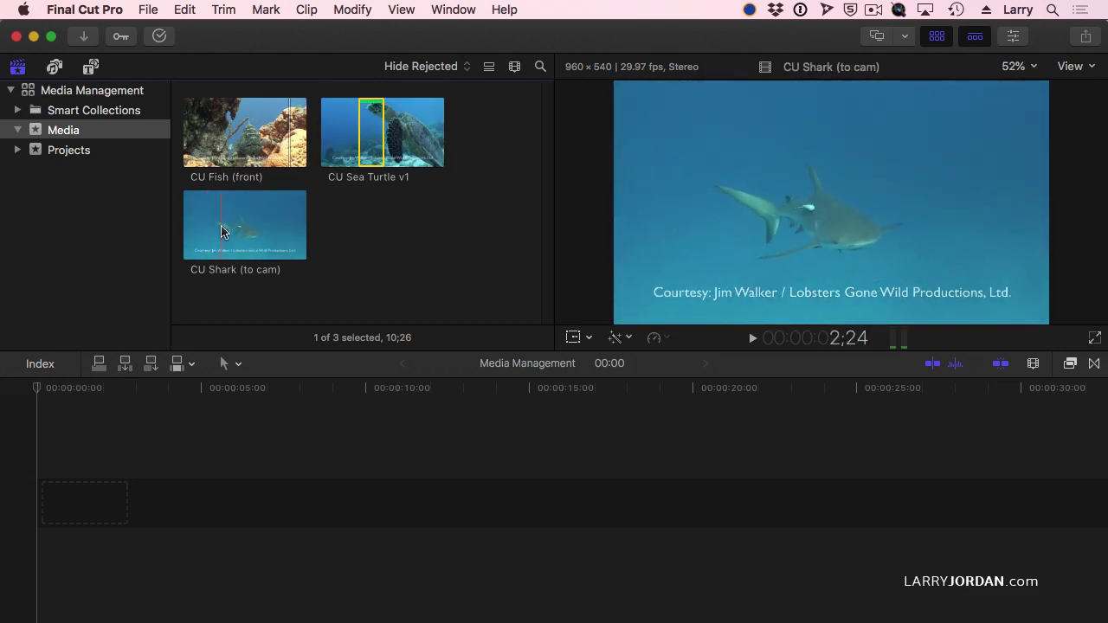
Step: Mark a 03;02-long range in CU Shark (to cam) and turn skimming off
click(221, 230)
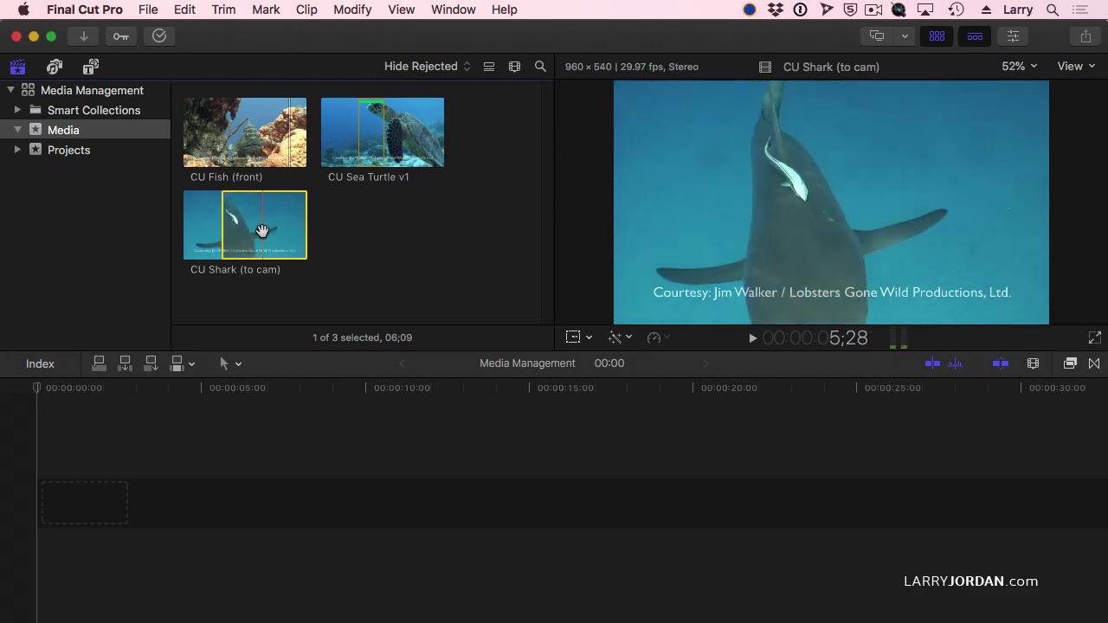
key(o)
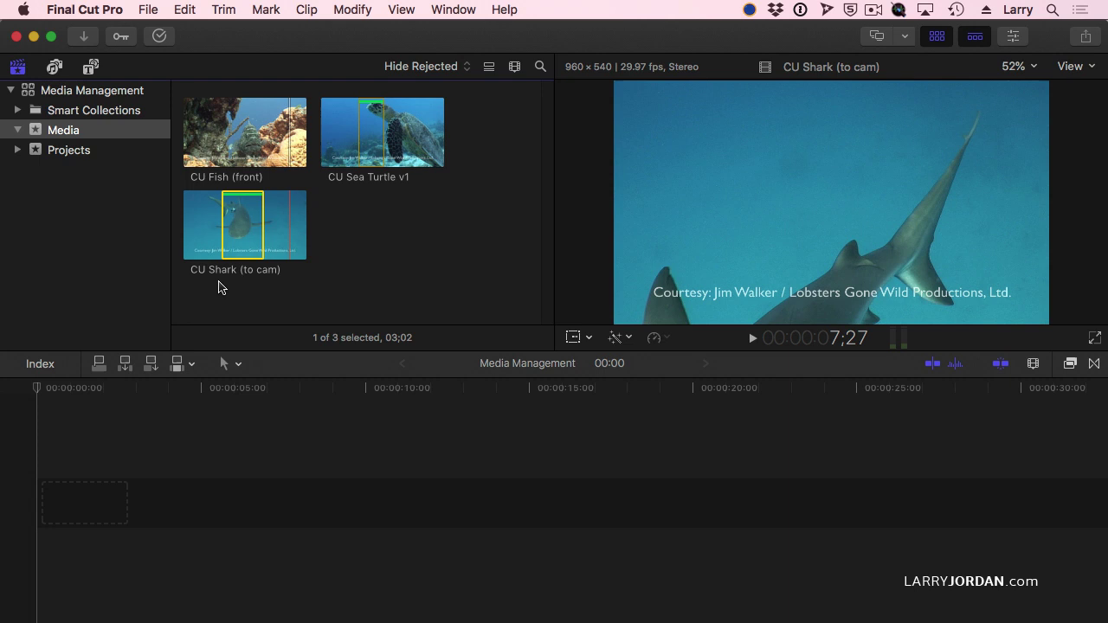
key(s)
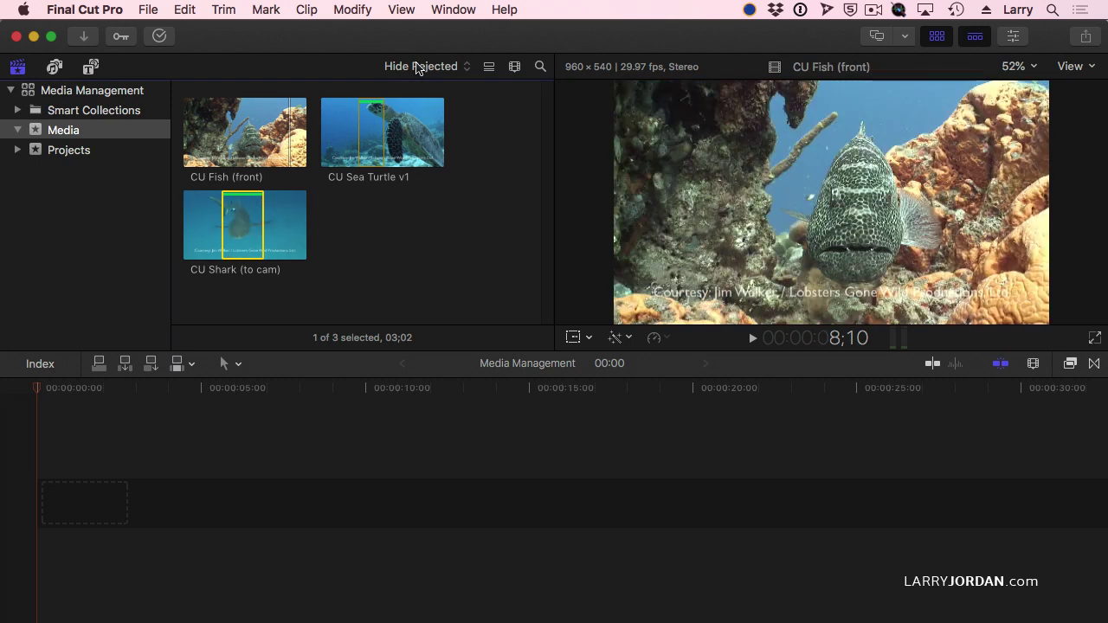
Step: Filter the browser to Favorites and unrate both favorite clips
click(420, 67)
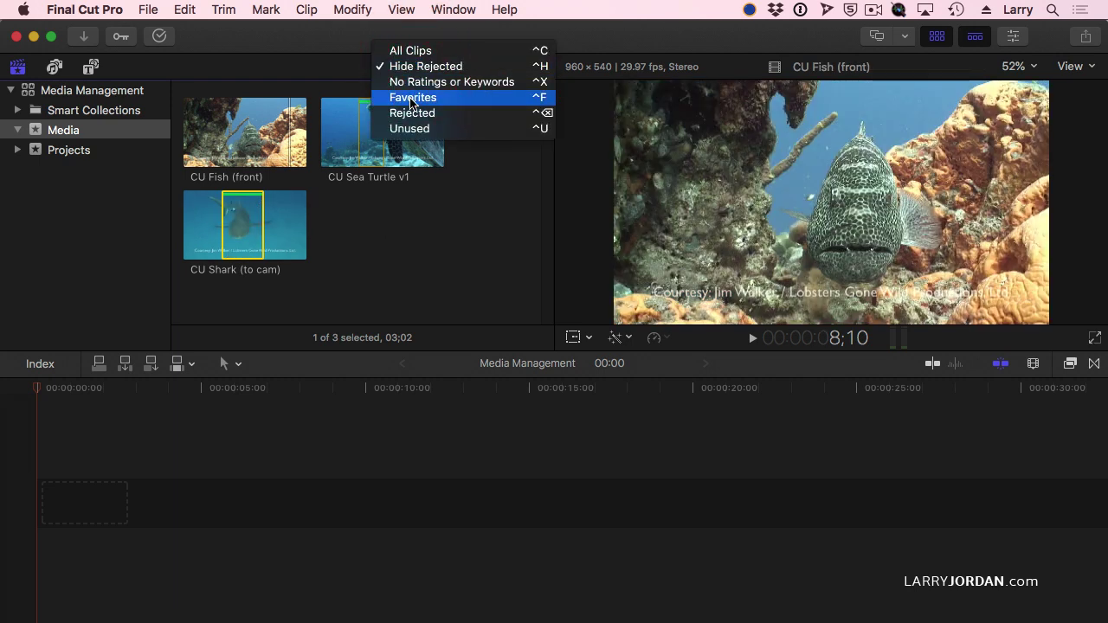
click(412, 98)
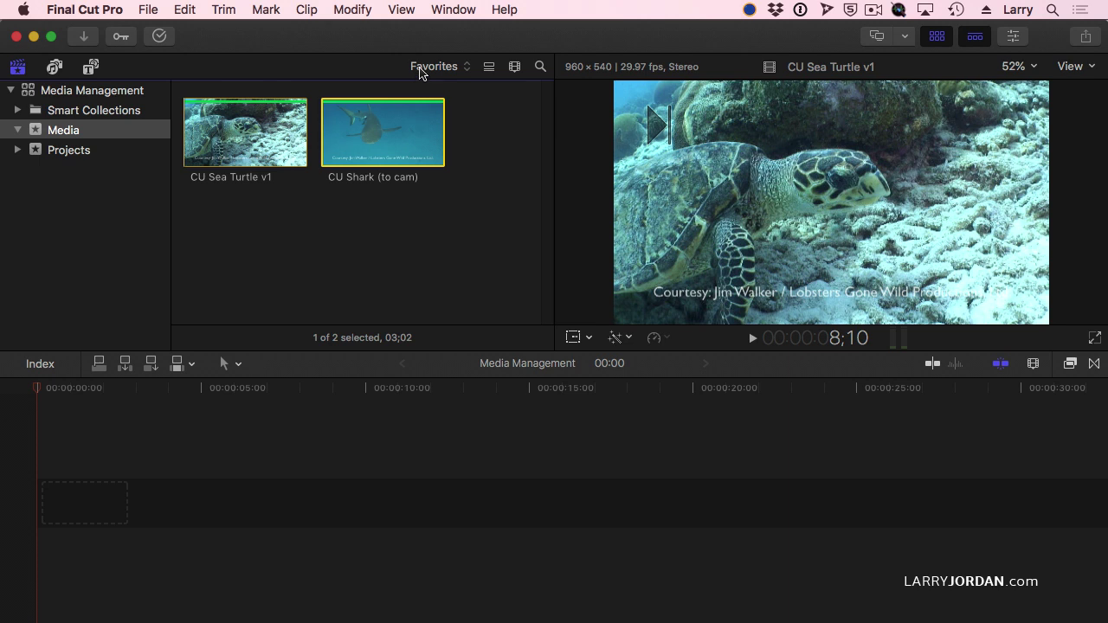
drag(478, 212, 125, 132)
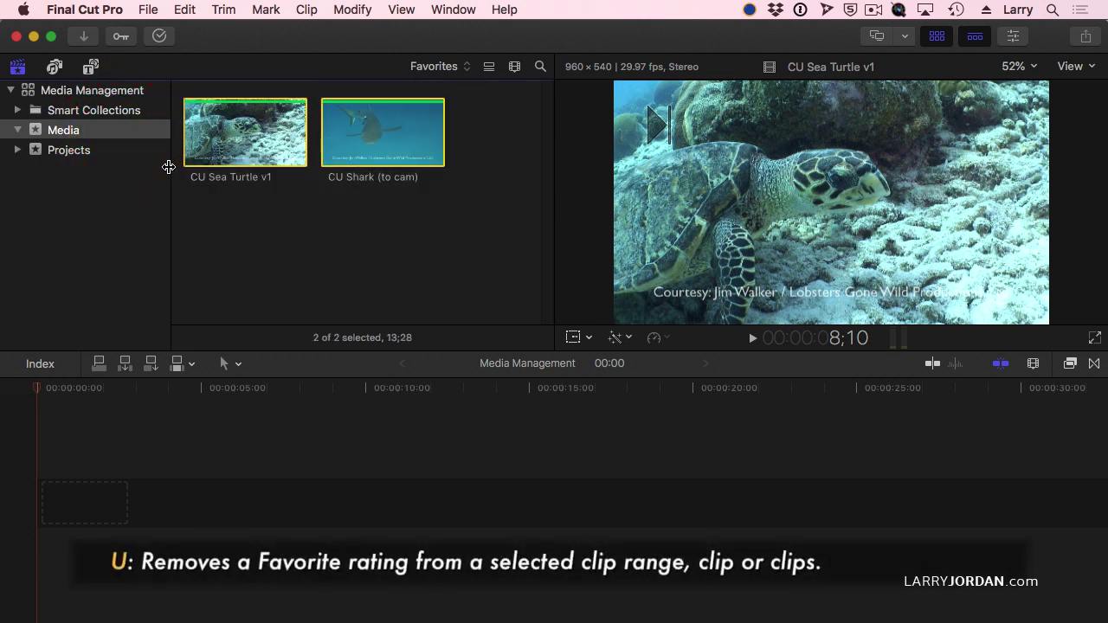
key(u)
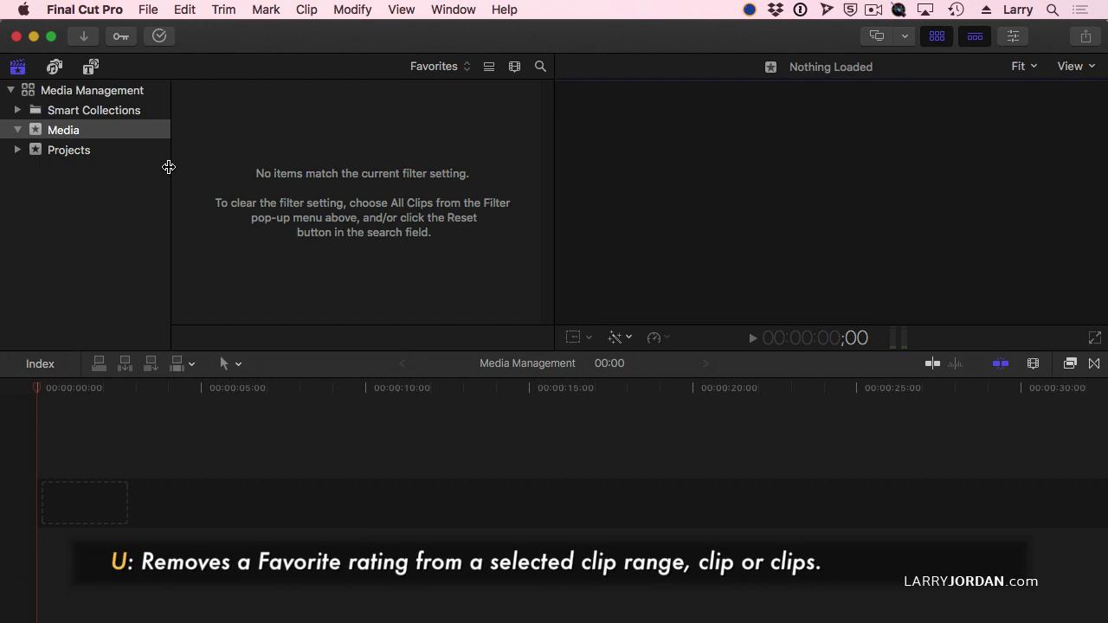
Step: Set the browser filter back to Hide Rejected and select CU Sea Turtle v1
click(432, 67)
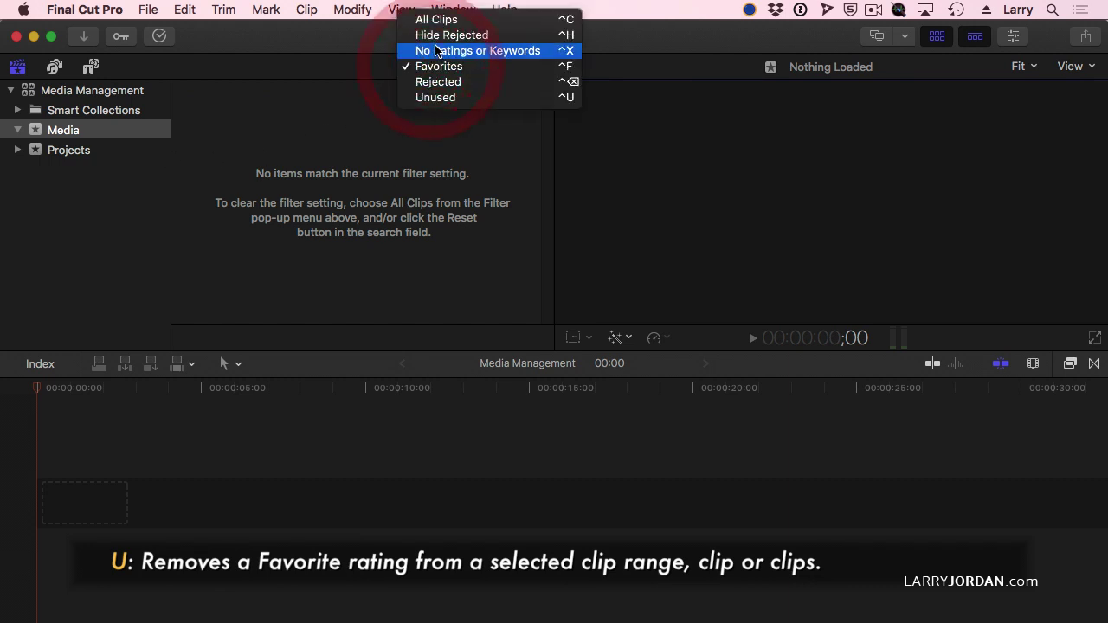
click(441, 35)
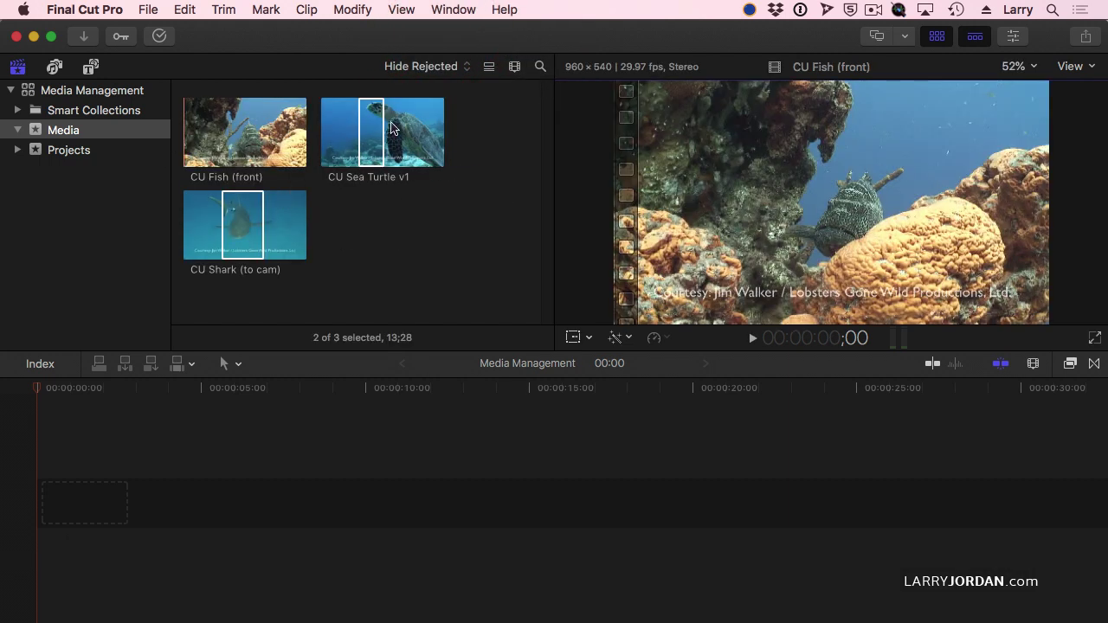
click(354, 241)
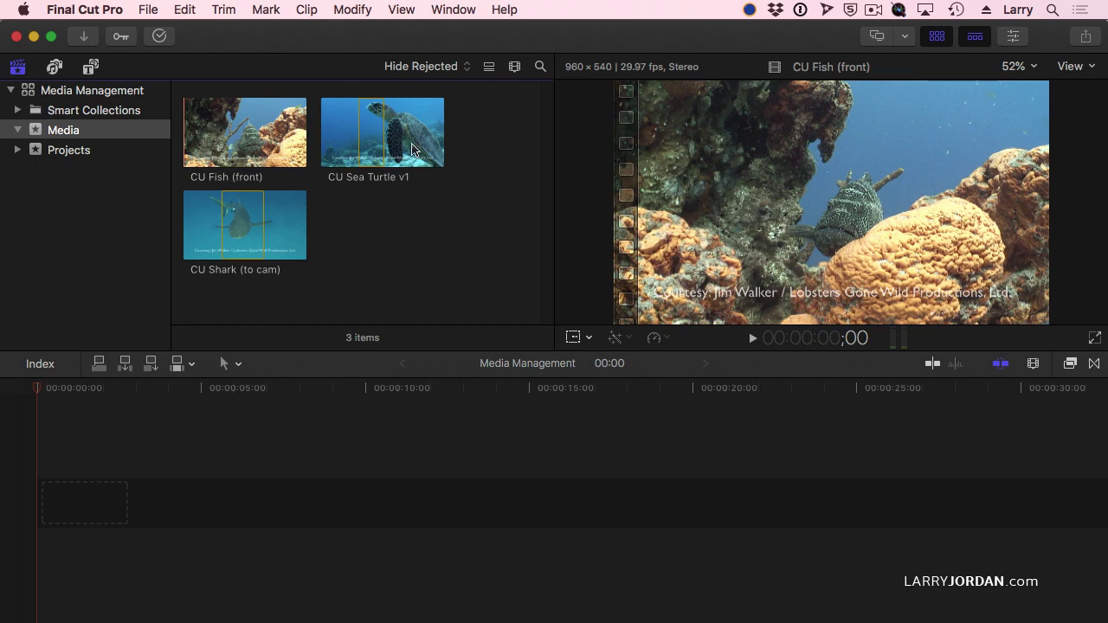
click(374, 143)
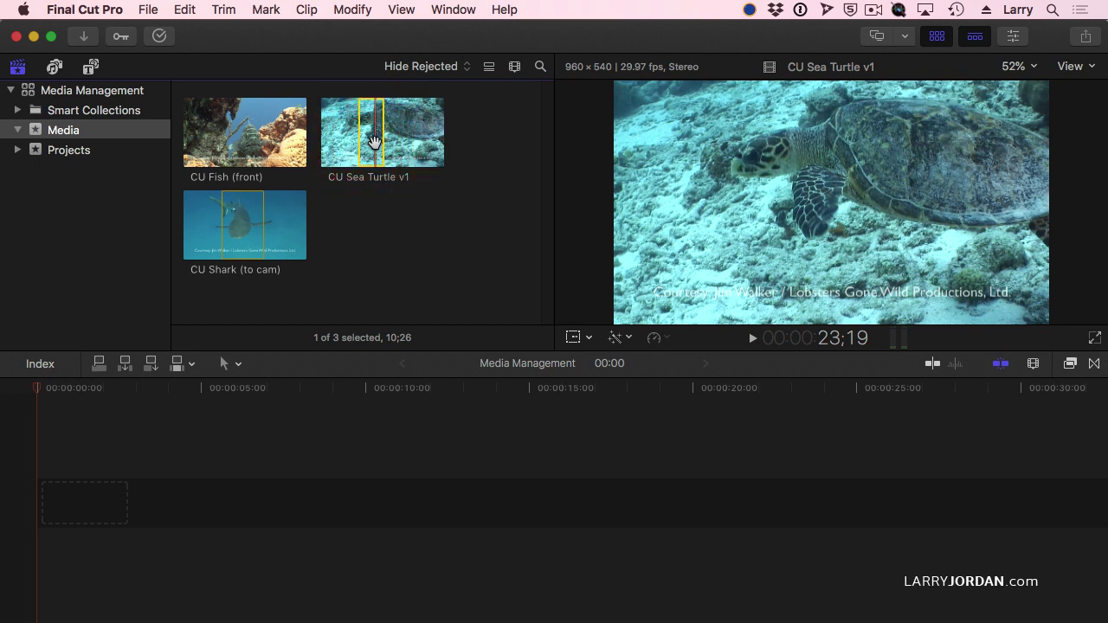
Step: Tag CU Sea Turtle v1 with the keywords Turtle, CU and swimming
click(121, 36)
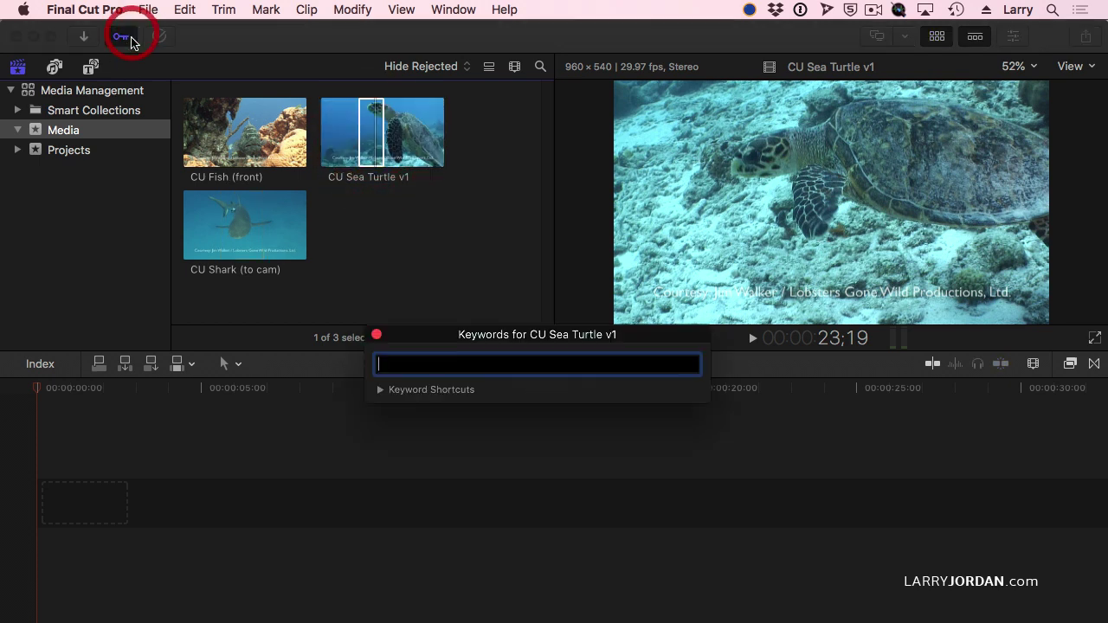
text(Tur)
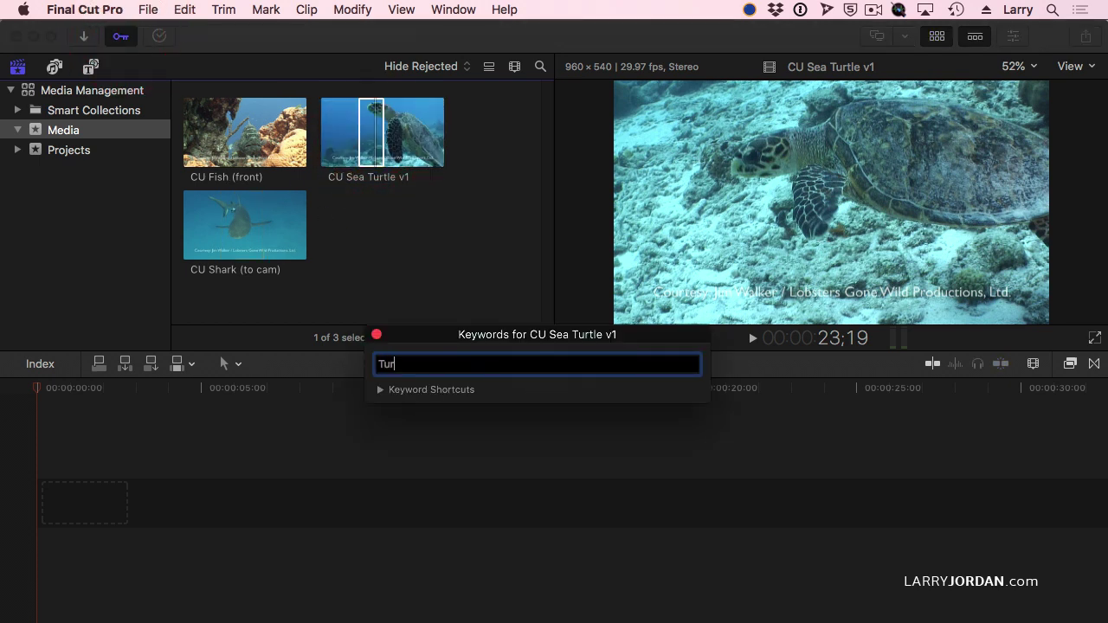
text(tle)
key(Return)
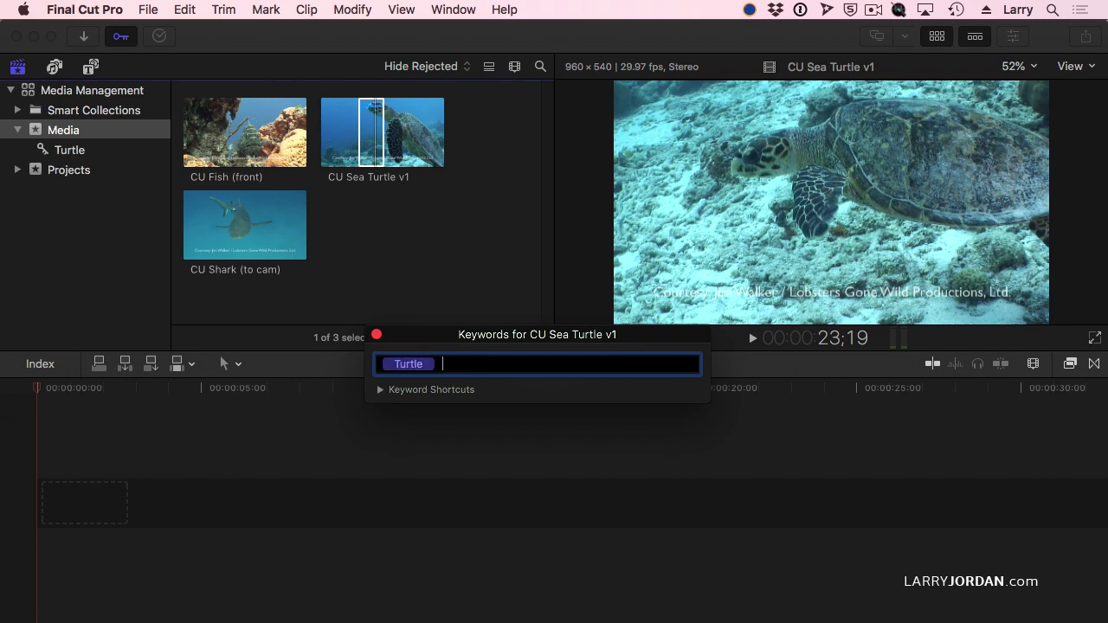
text(cu)
key(BackSpace)
key(BackSpace)
text(CU)
key(Return)
text(swimming)
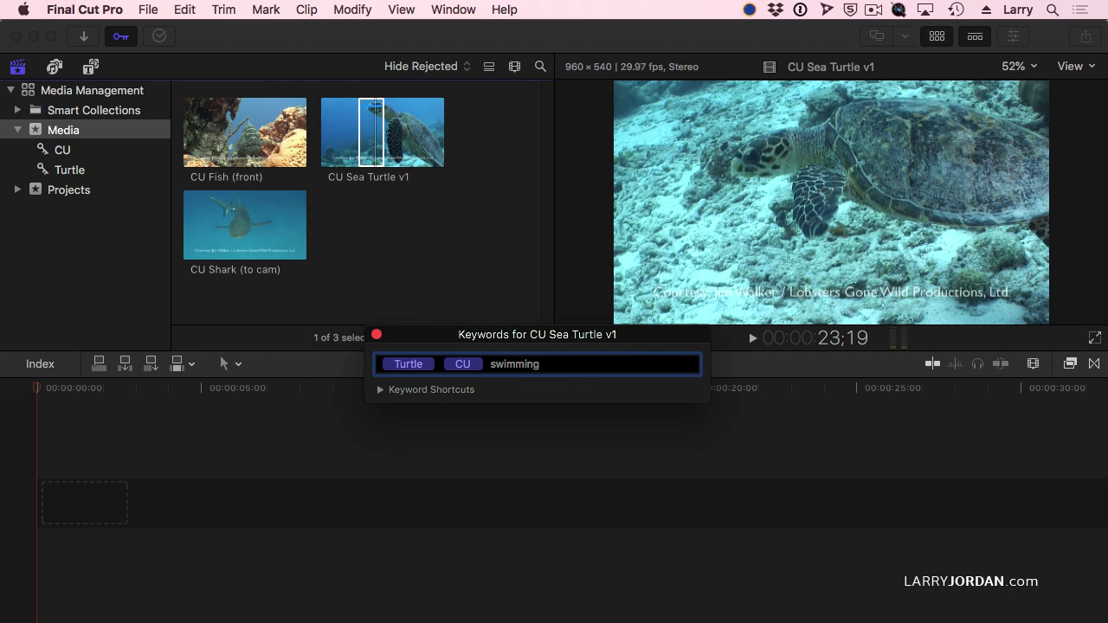
key(Return)
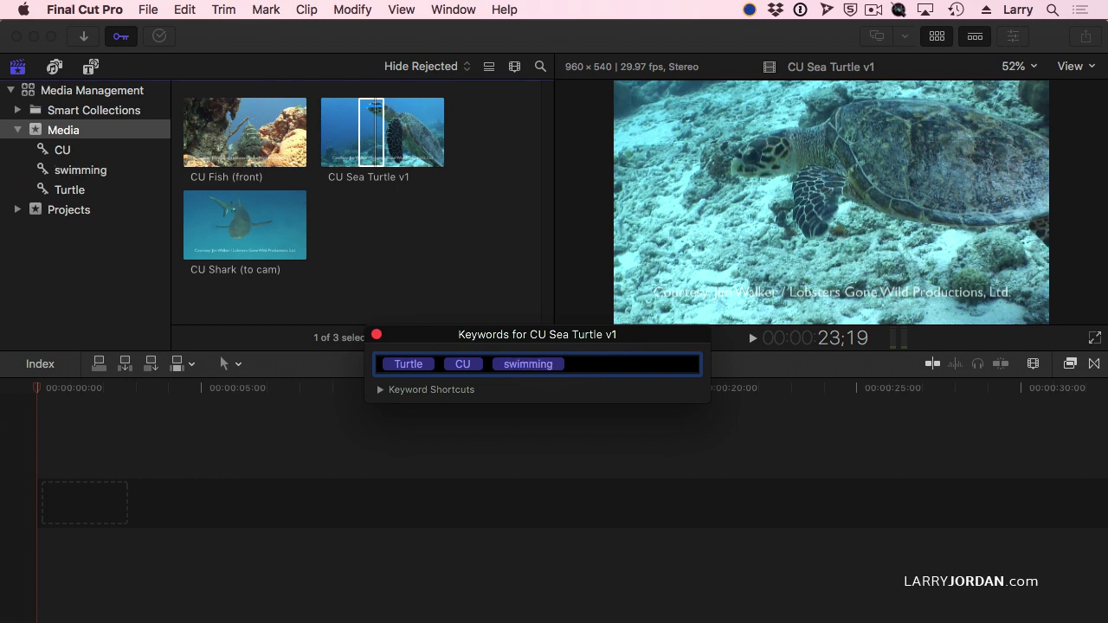
Step: Tag CU Shark (to cam) with the keywords ws, shark and swimming
click(277, 249)
click(396, 365)
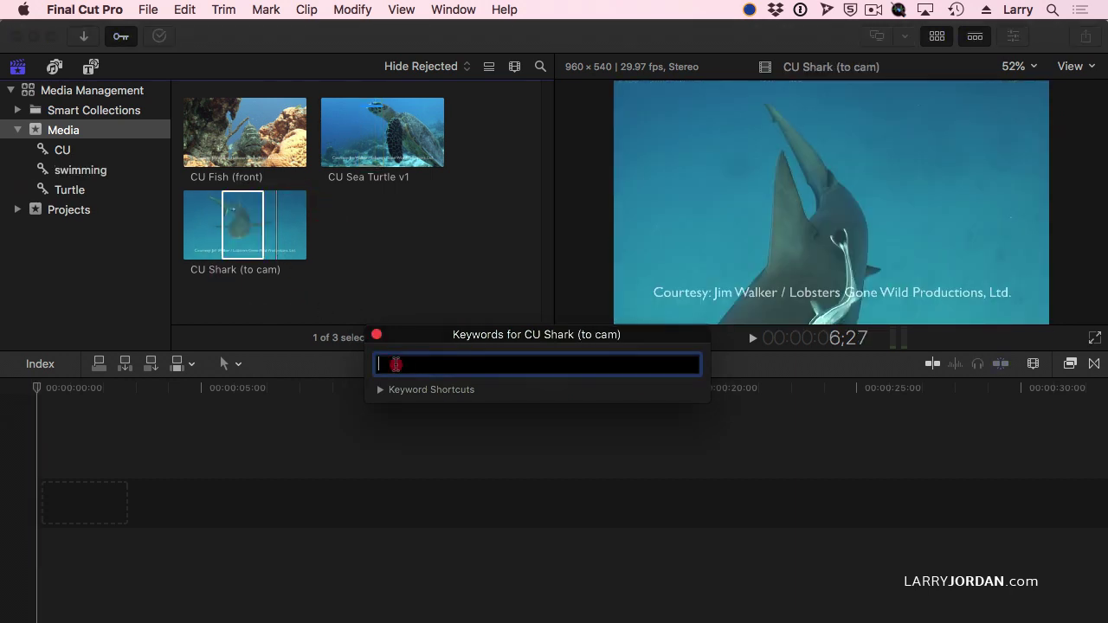
text(ws)
key(Return)
text(shar)
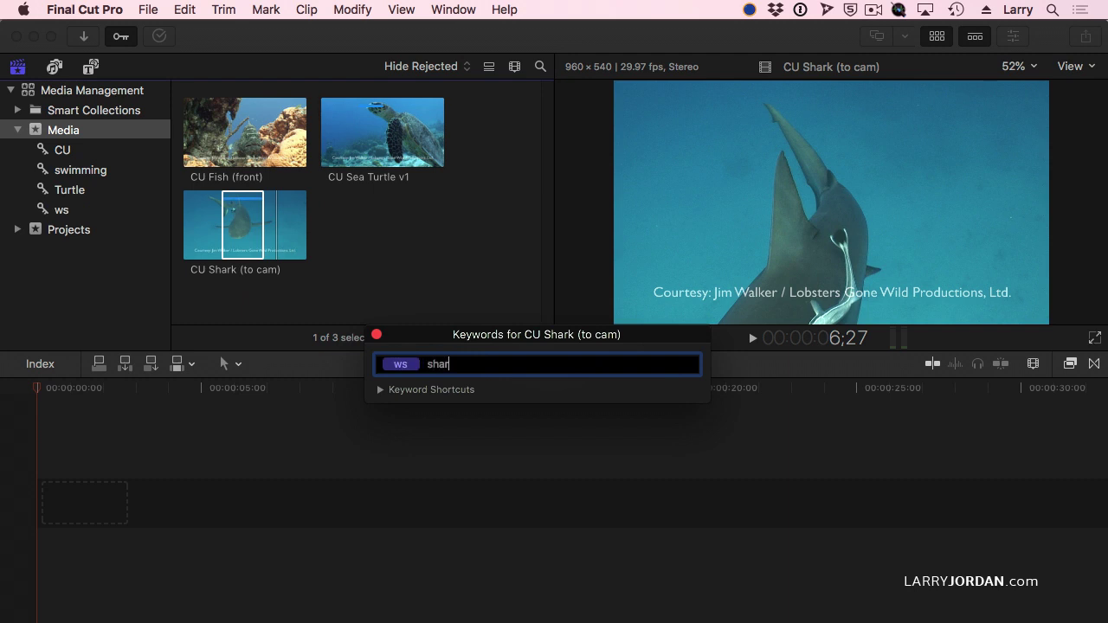
text(k)
key(Return)
text(swi)
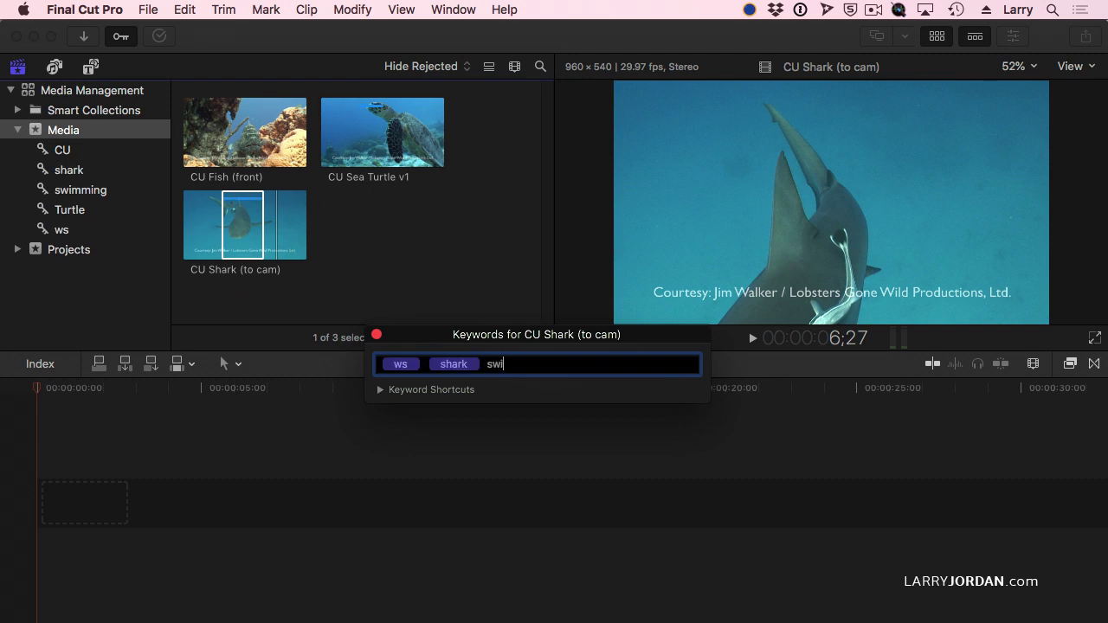
text(mming)
Step: Tag CU Fish (front) with the keywords CU, fish and resting, then deselect
click(220, 141)
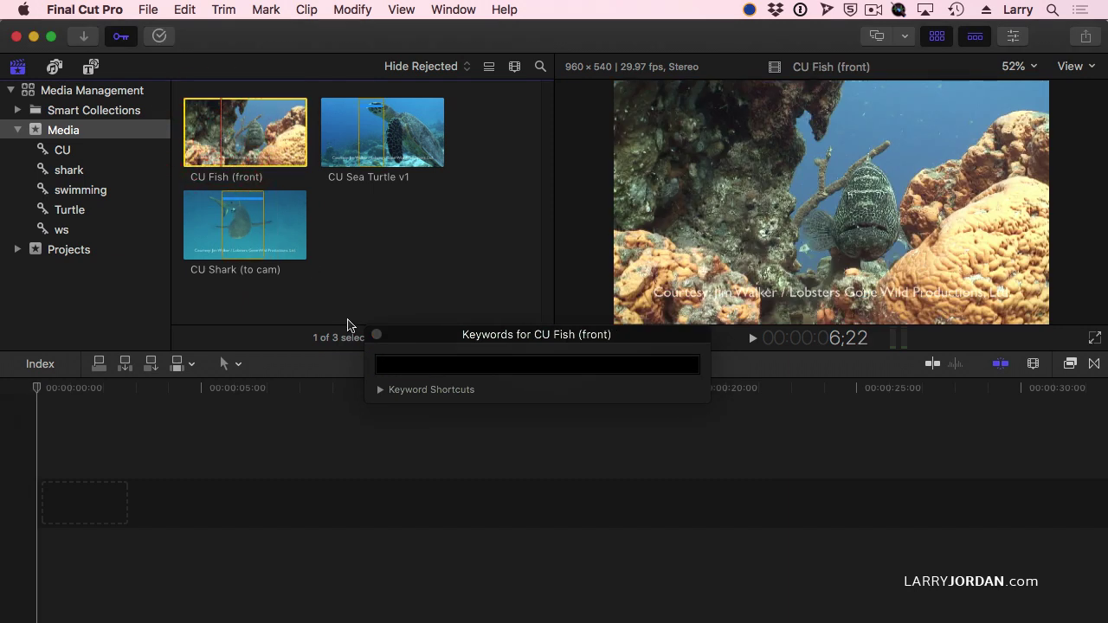
click(410, 371)
text(CU)
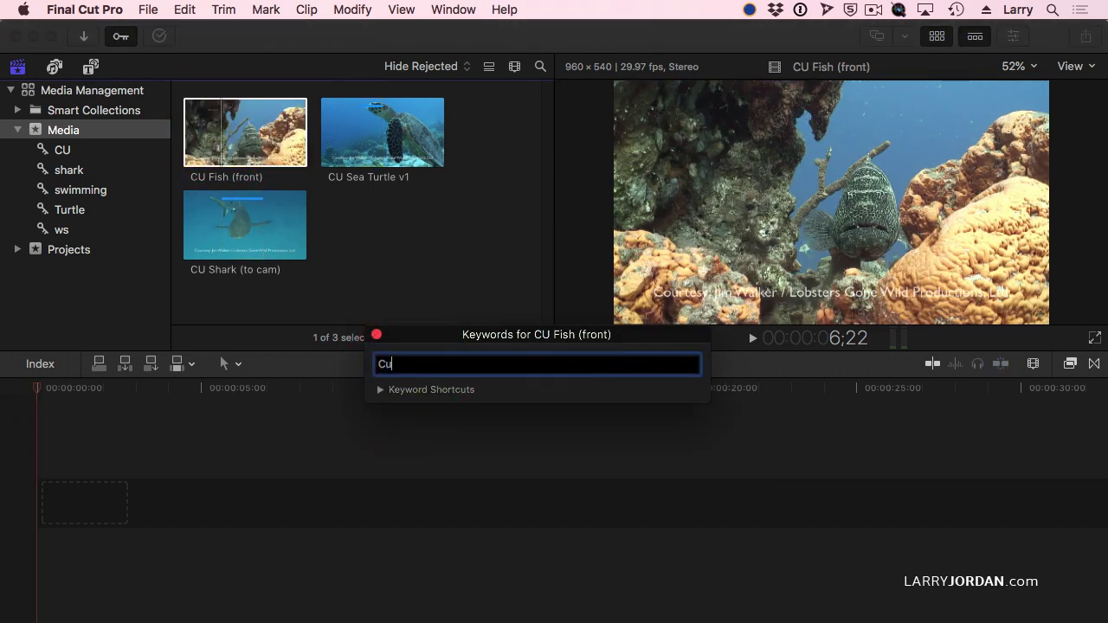
key(Return)
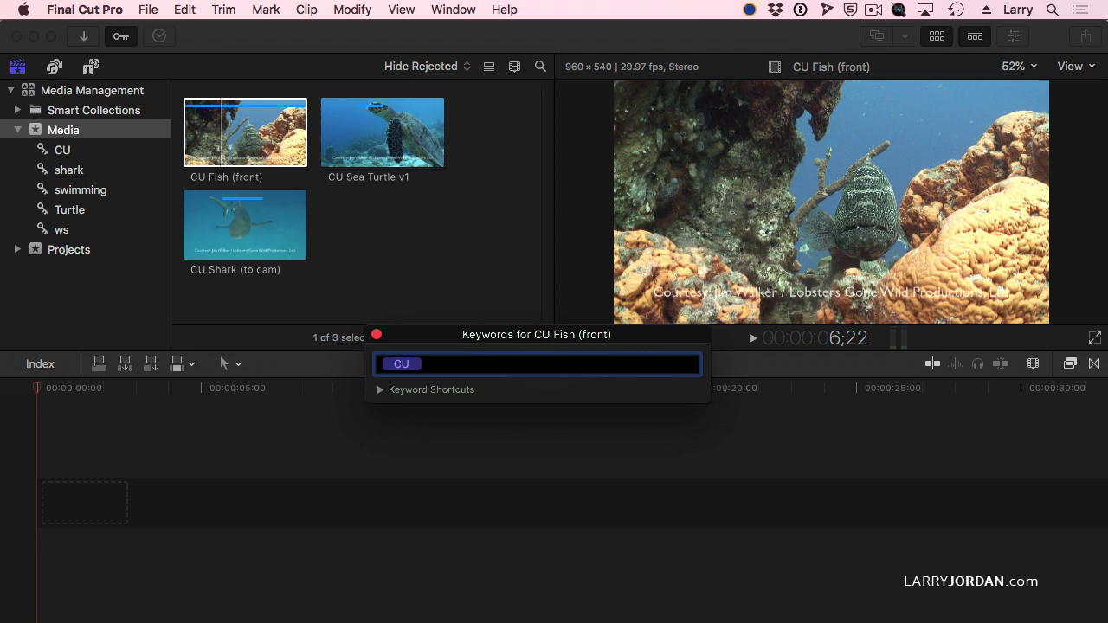
text(fish)
key(Return)
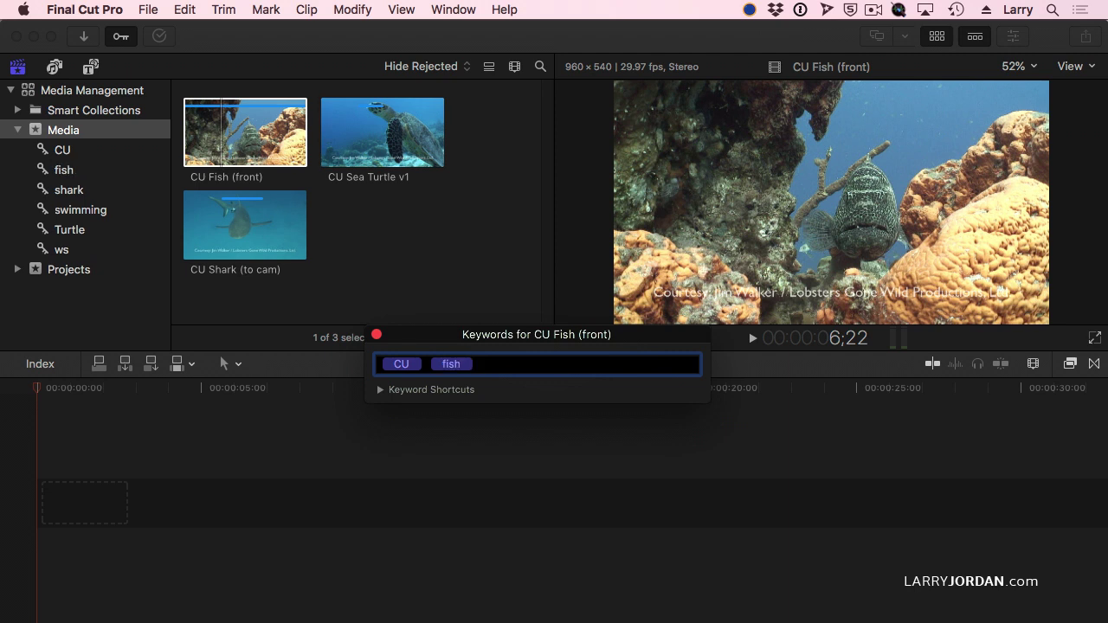
text(resting)
key(Return)
click(463, 233)
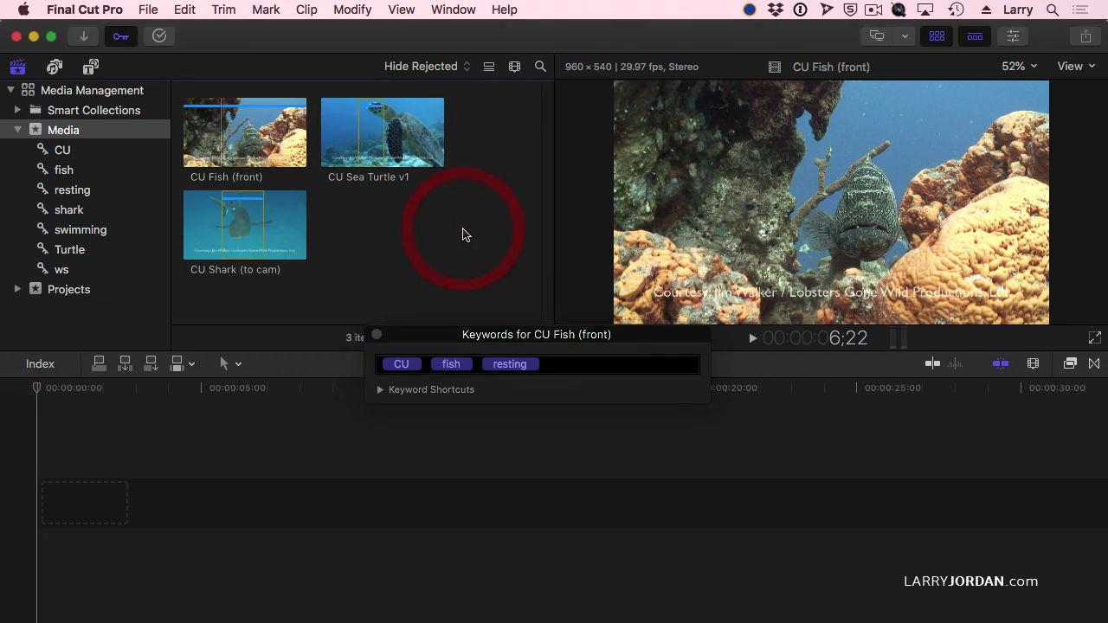
Step: Browse the CU, fish, swimming and ws keyword collections
click(71, 151)
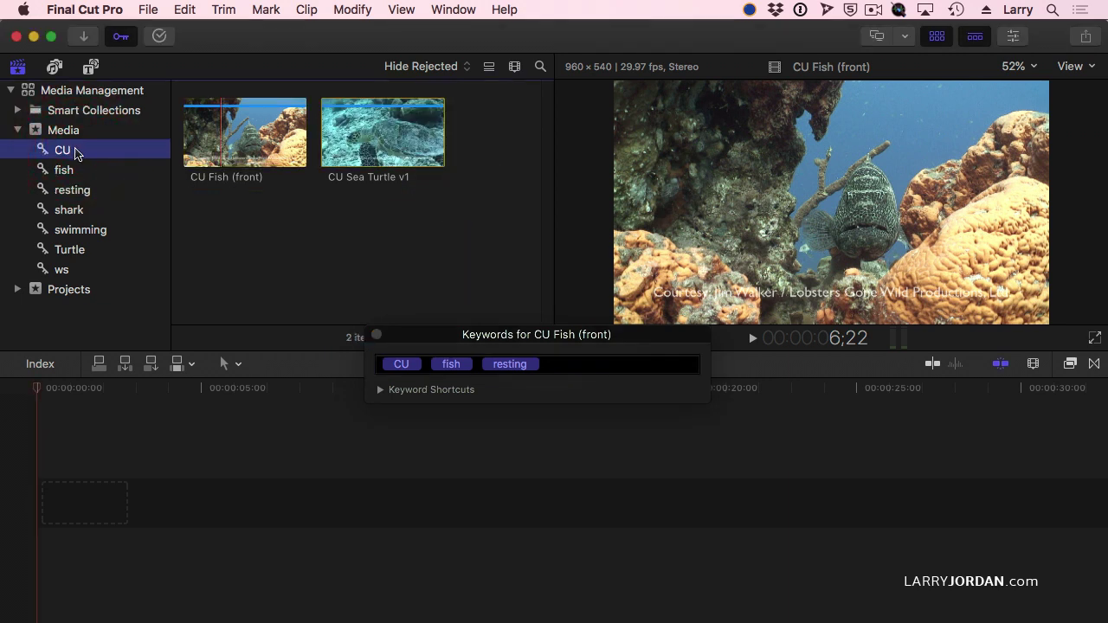
click(72, 171)
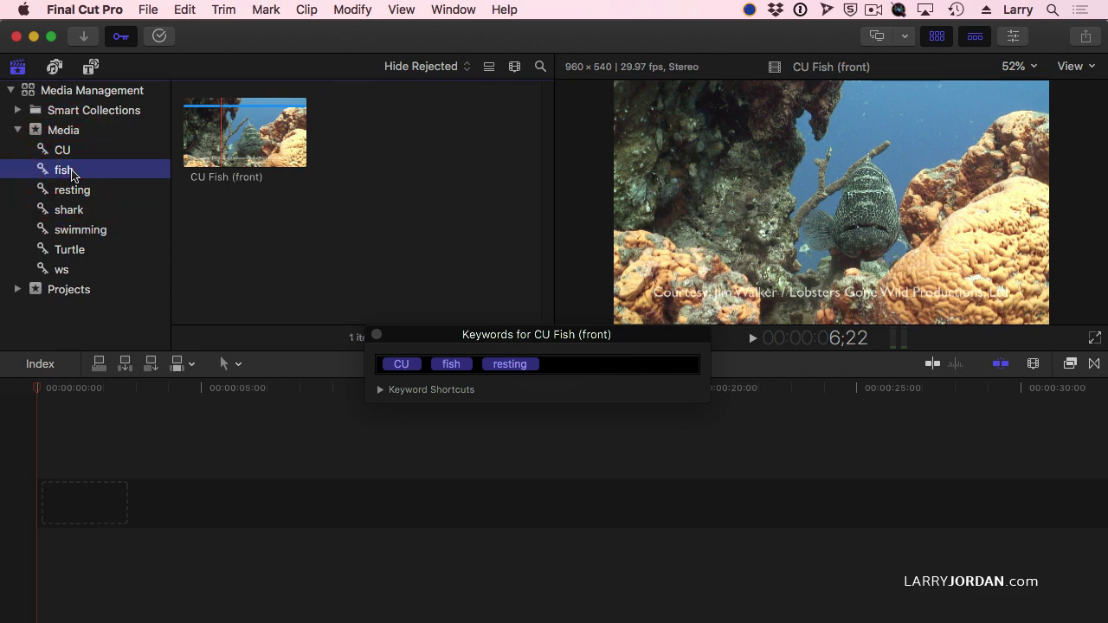
click(69, 230)
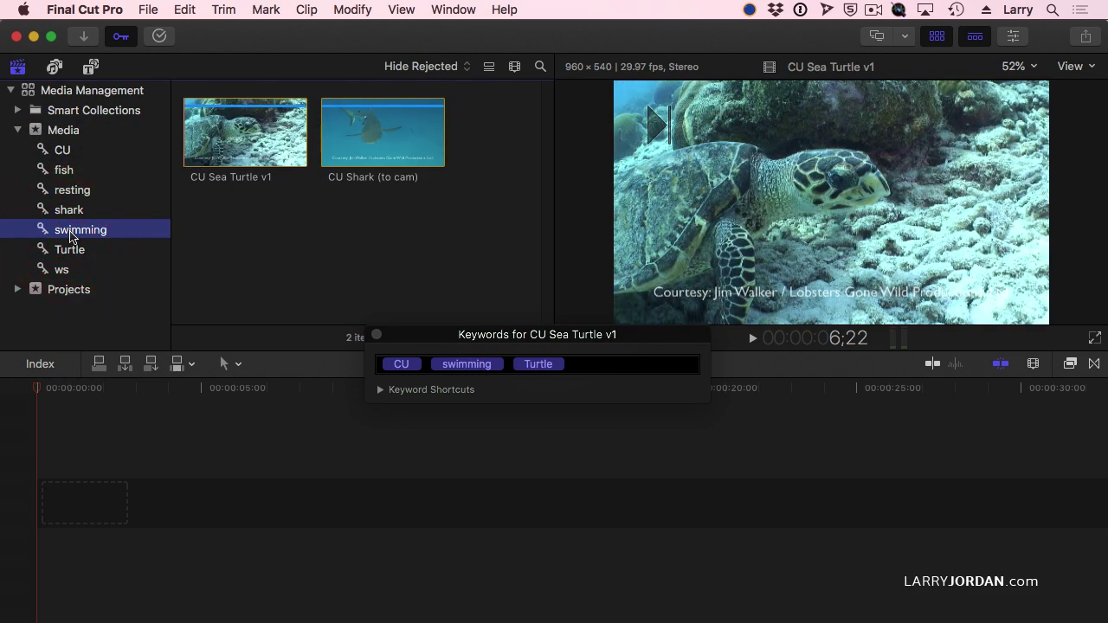
click(64, 270)
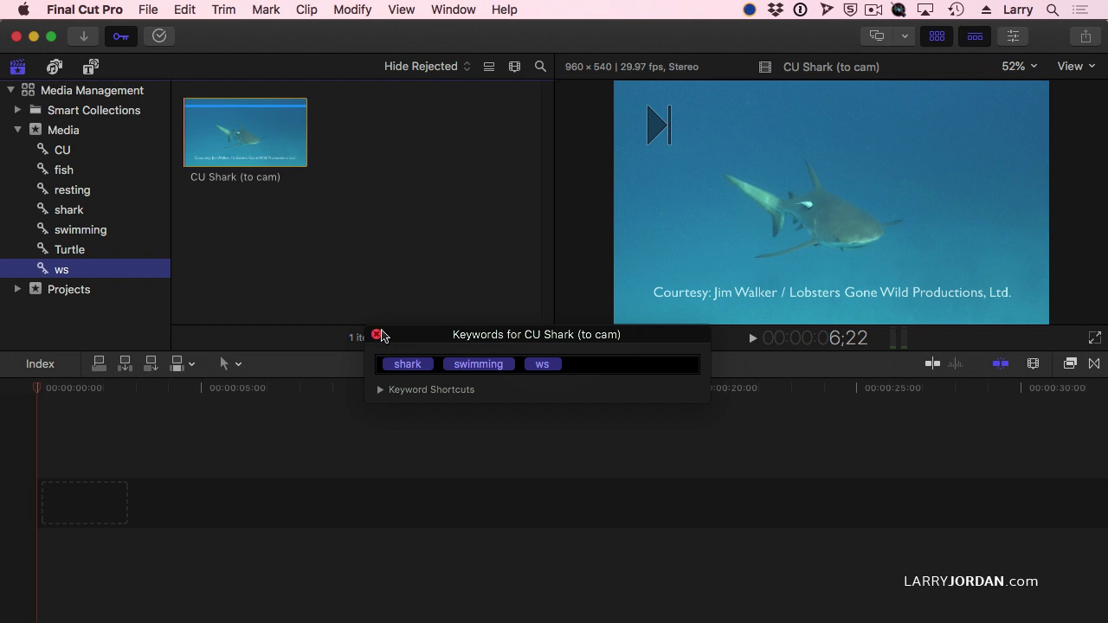
Step: Close the Keywords panel and view the fish, resting and swimming collections
click(377, 334)
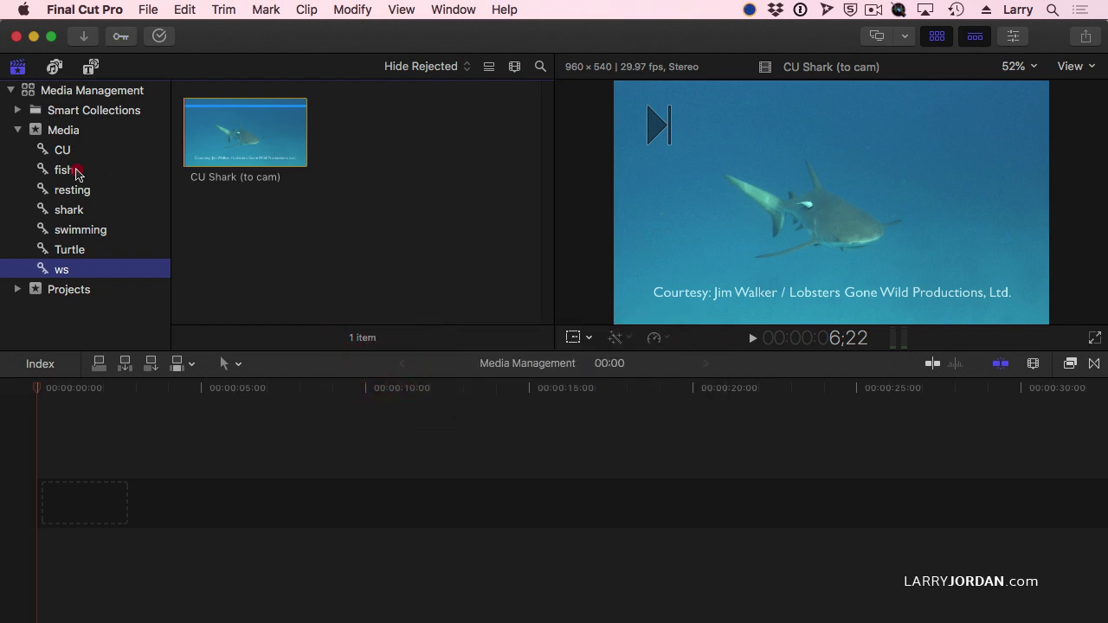
click(74, 170)
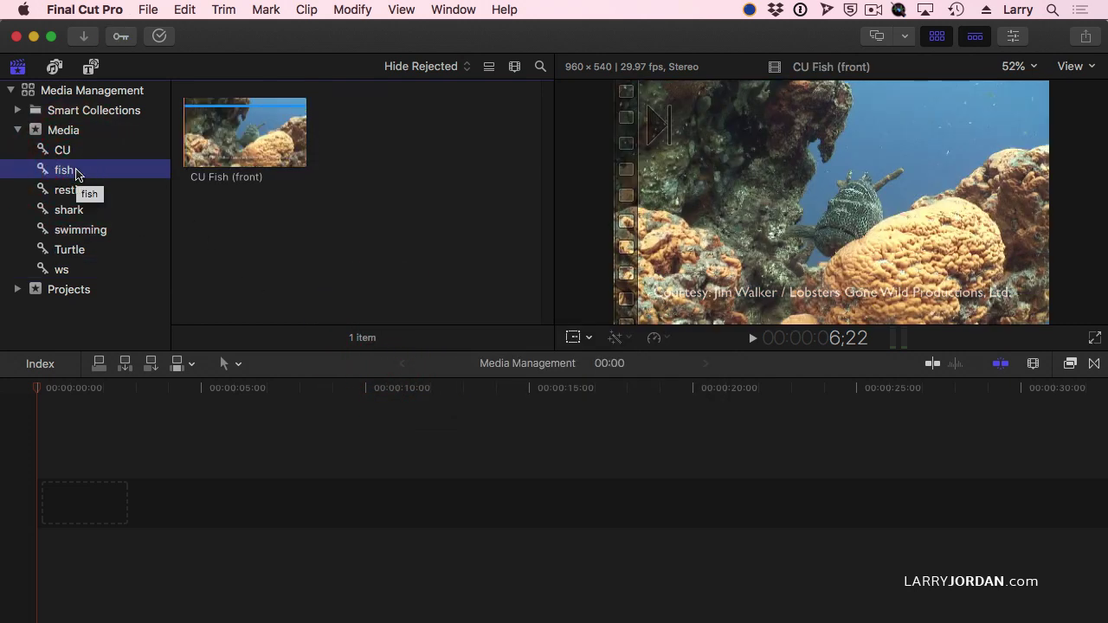
click(73, 193)
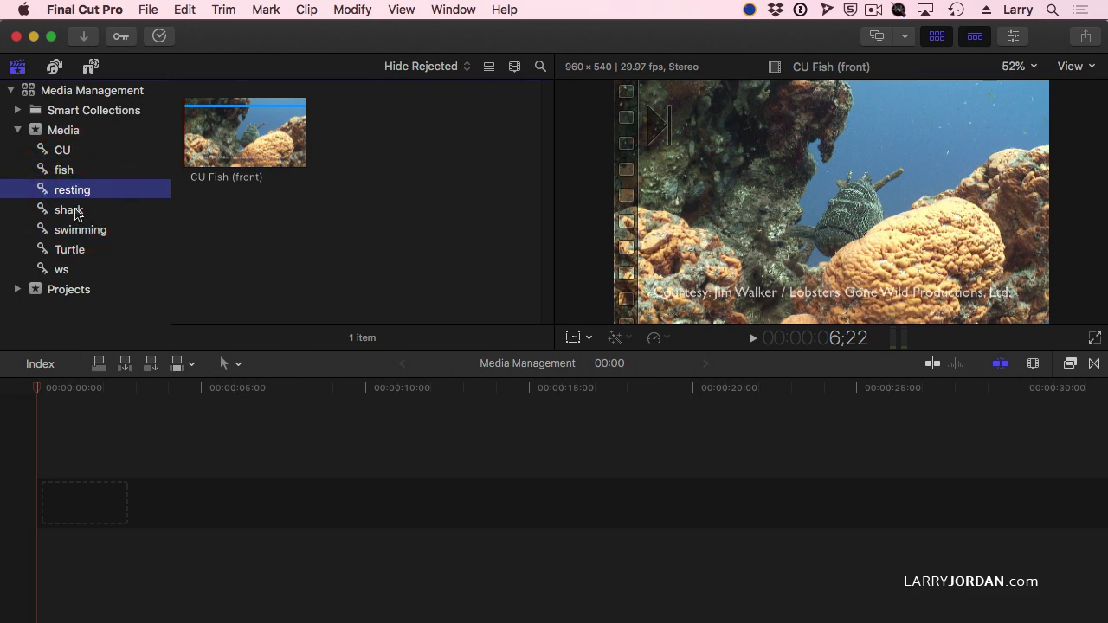
click(75, 231)
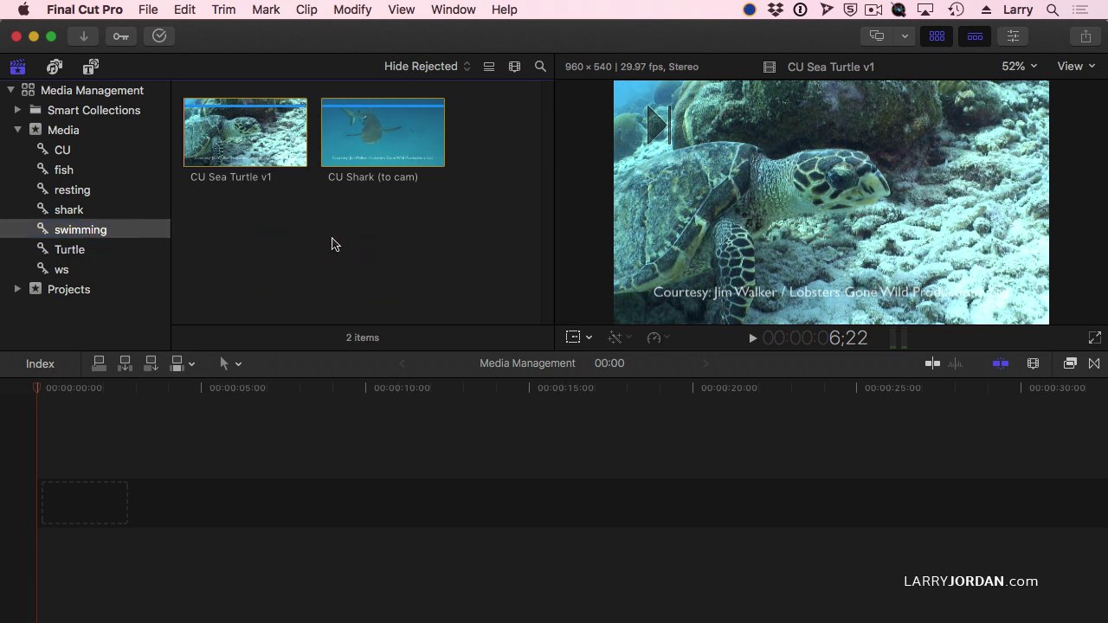
Step: Open the Media event's Filter window and add a Keywords rule with all seven keywords
click(59, 130)
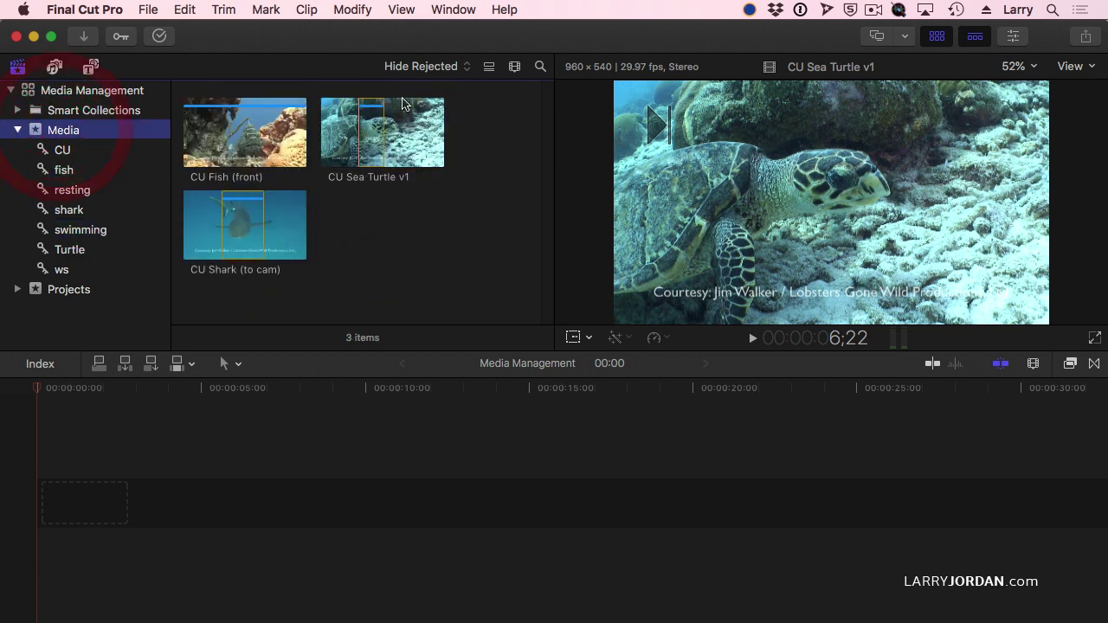
click(538, 68)
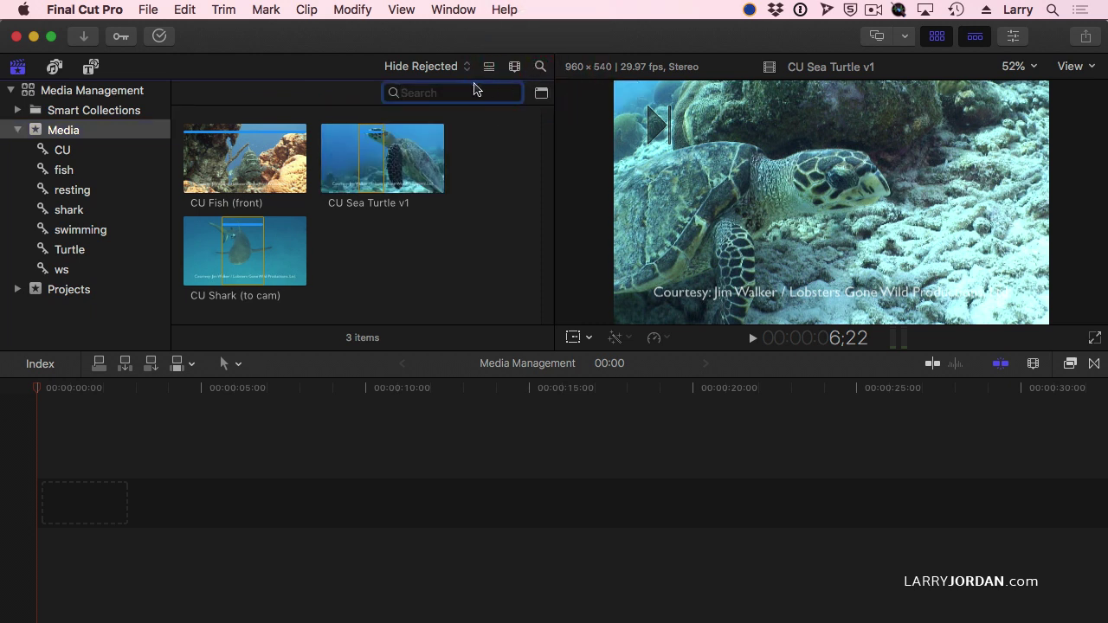
click(541, 93)
drag(569, 121, 513, 162)
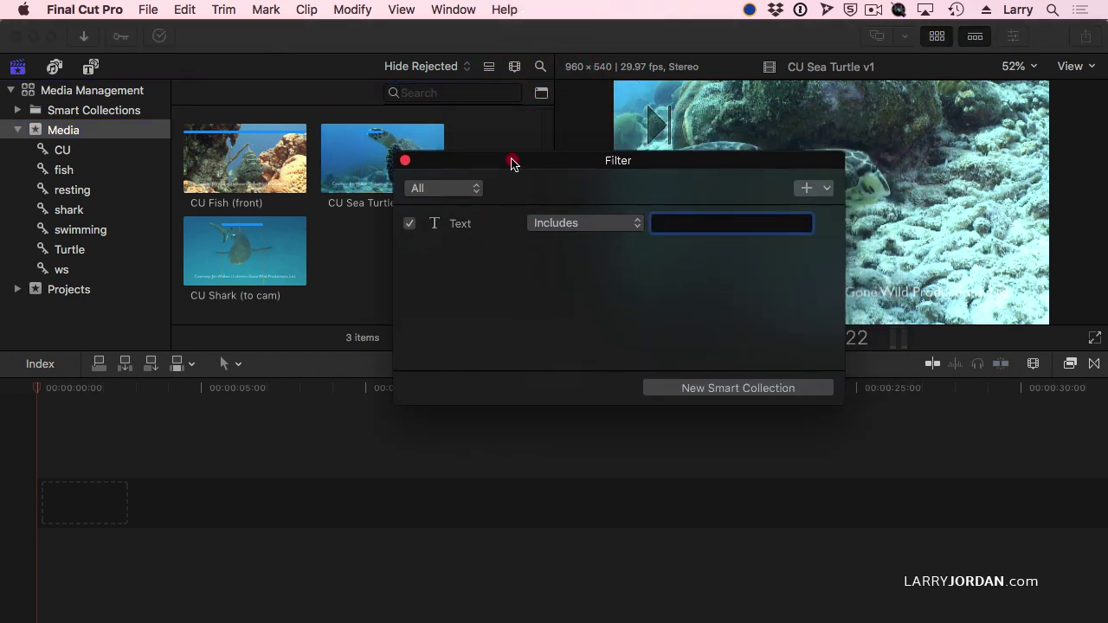
click(821, 194)
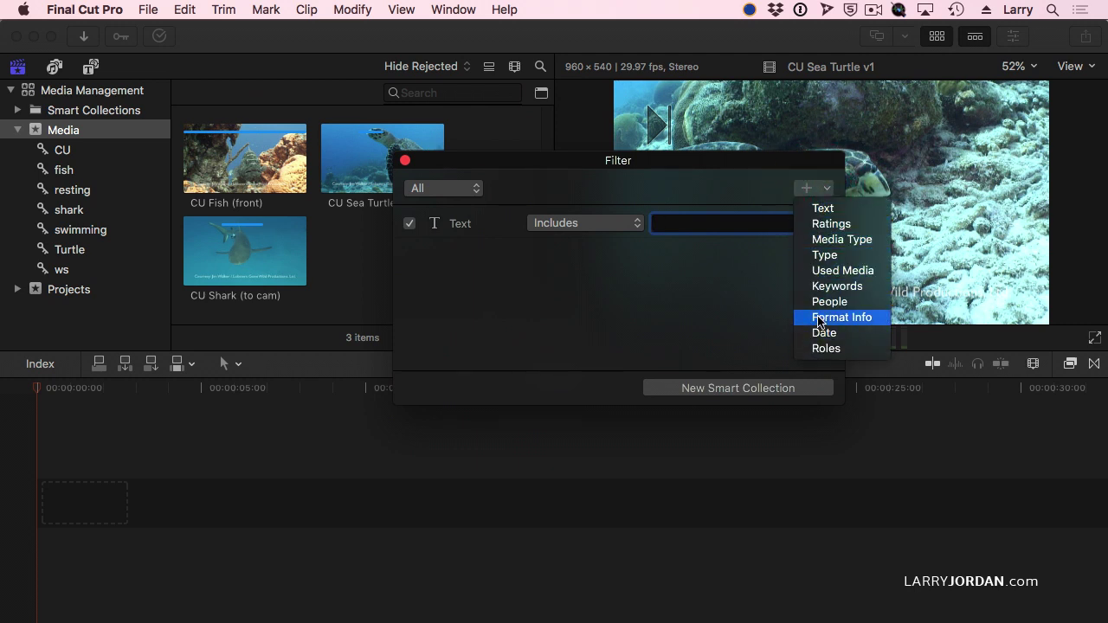
click(869, 291)
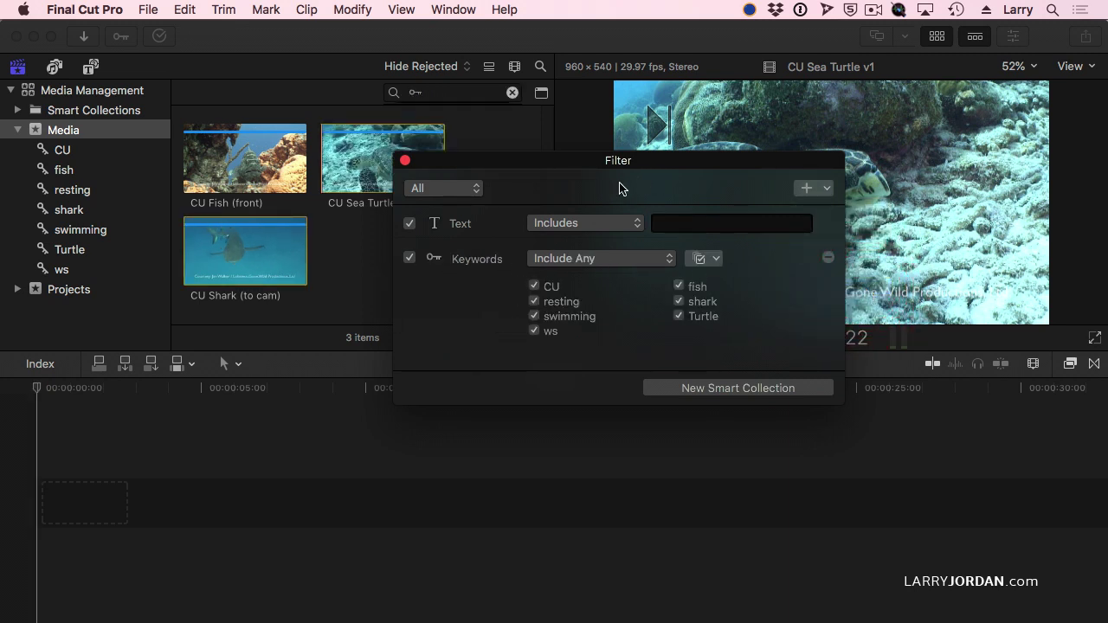
drag(578, 162, 664, 143)
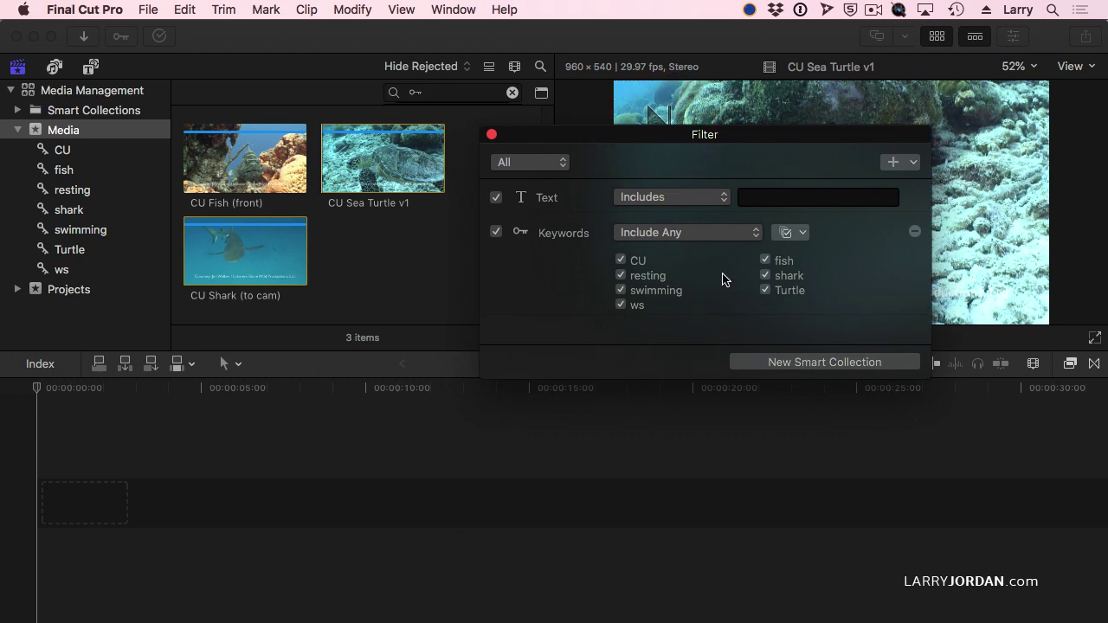
Step: Uncheck all keywords, check CU and shark, and switch matching to Include All
click(789, 233)
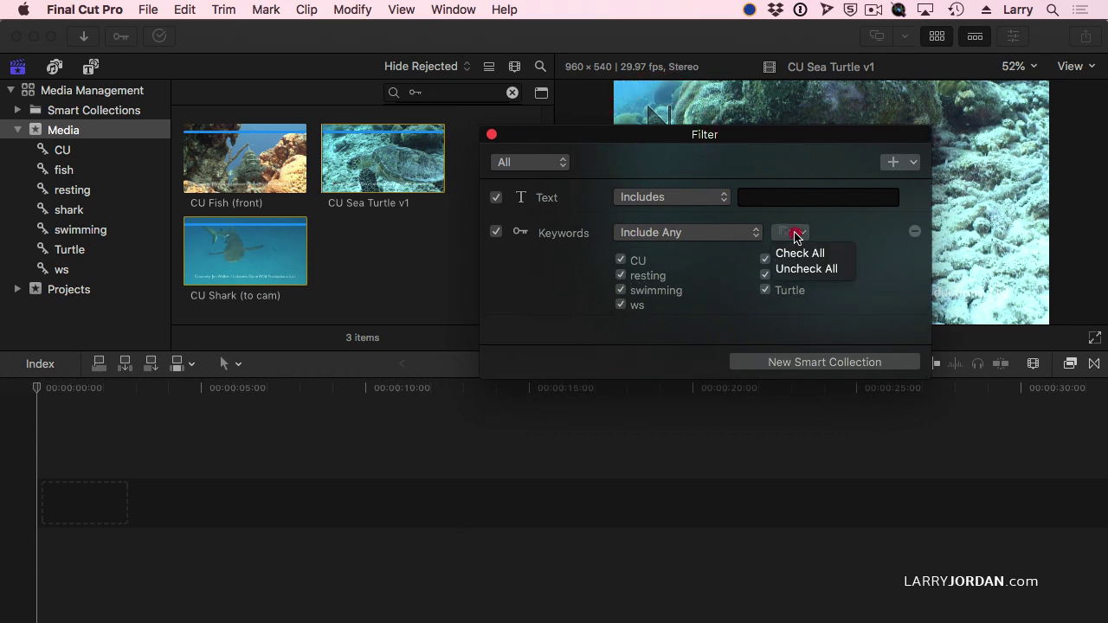
click(801, 269)
click(639, 262)
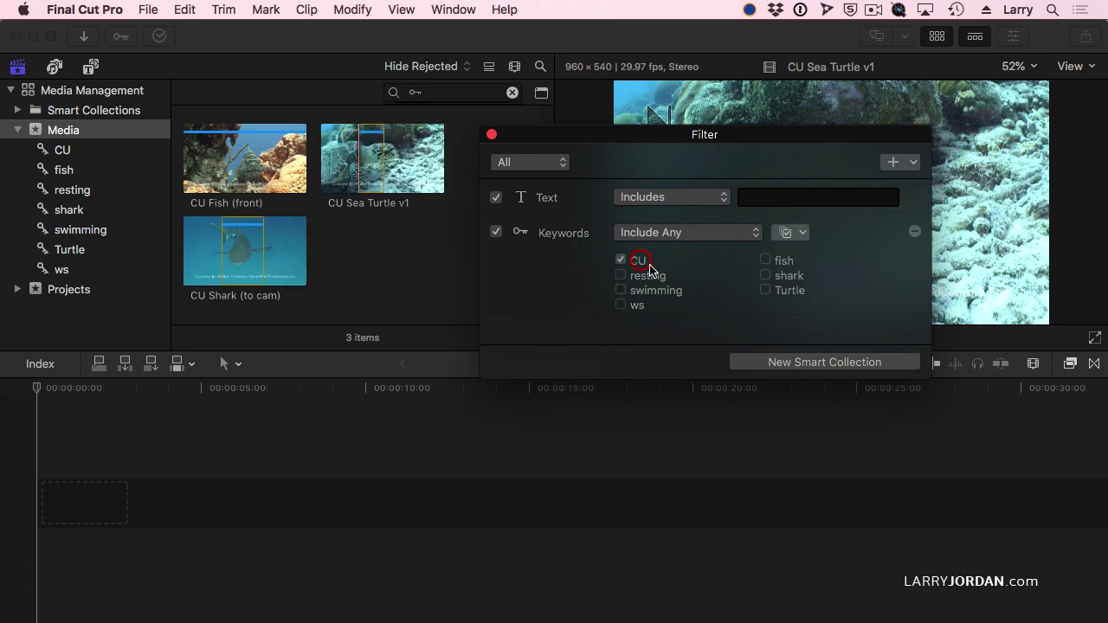
click(765, 276)
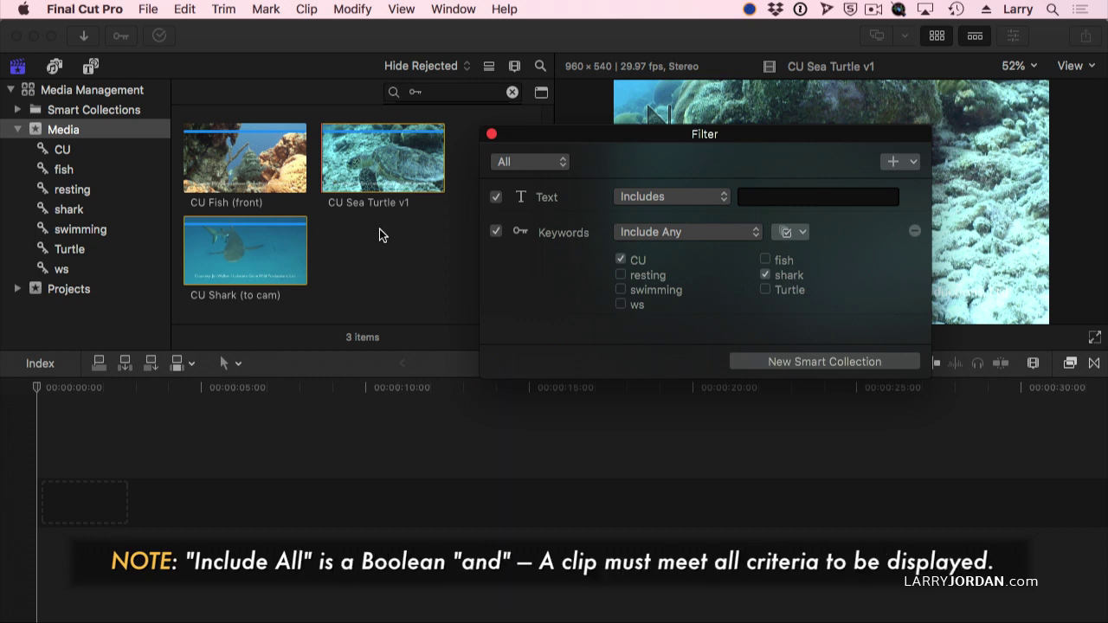
click(701, 233)
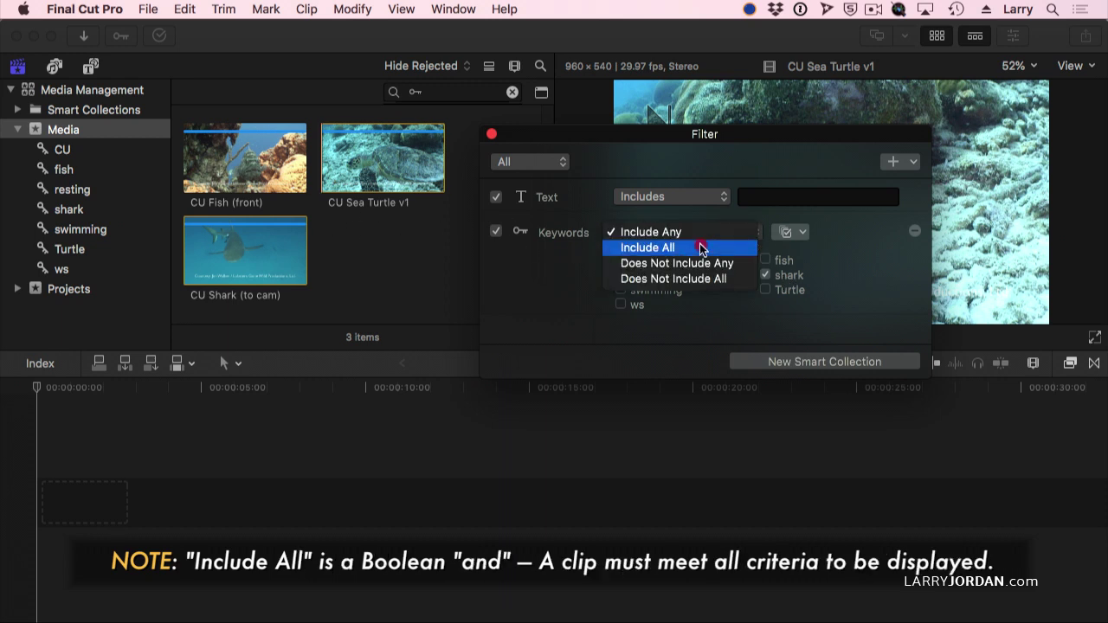
click(699, 248)
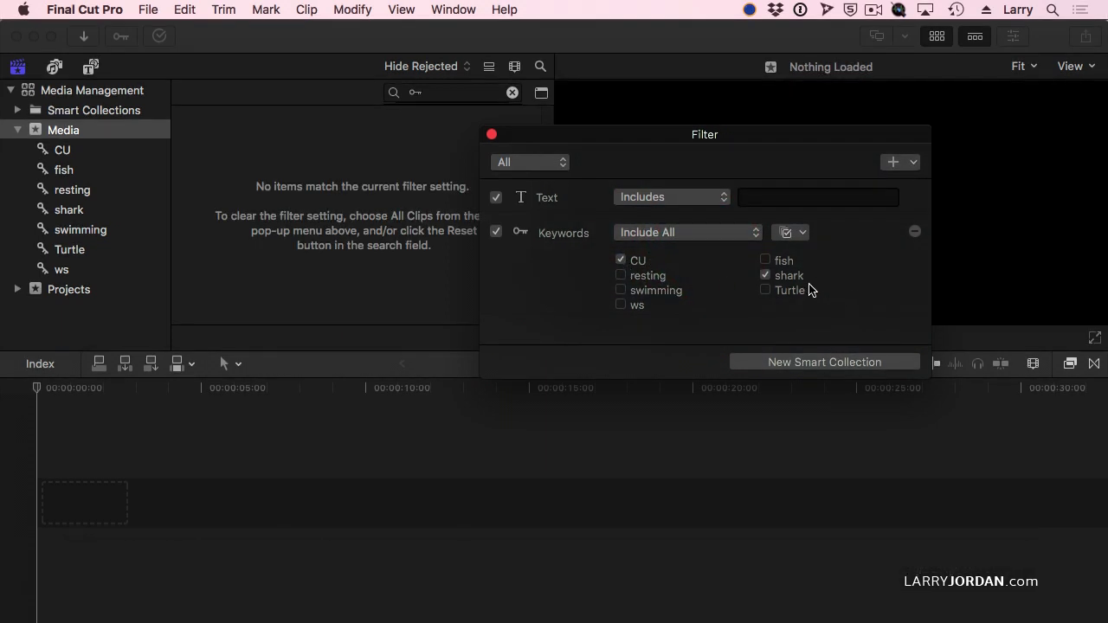
Step: Leave only fish and Turtle checked and switch matching back to Include Any
click(765, 276)
click(766, 290)
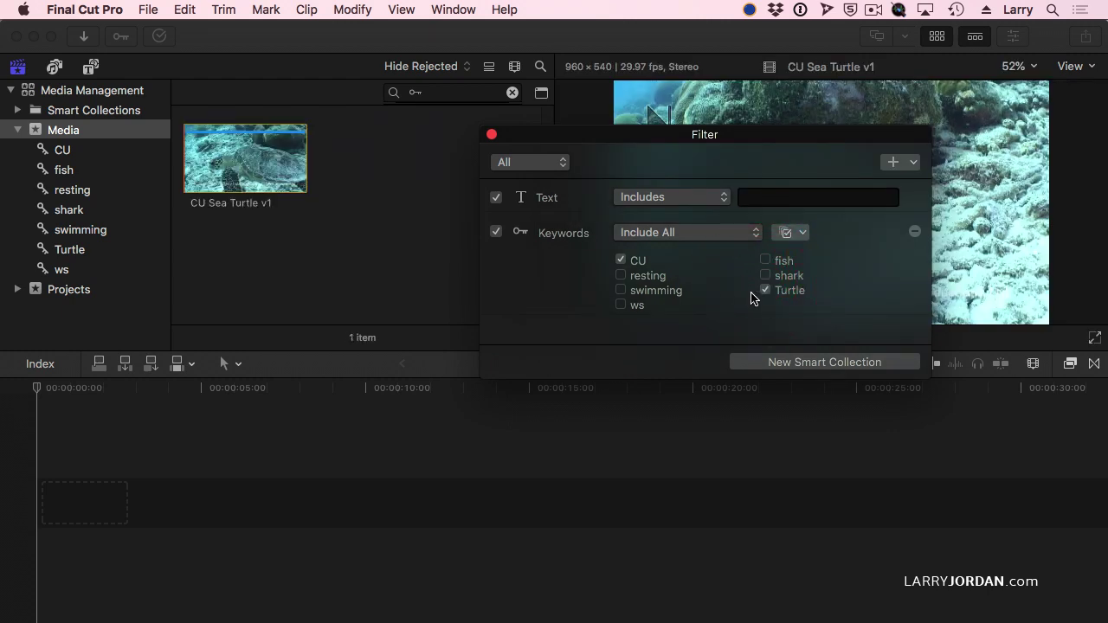
click(765, 260)
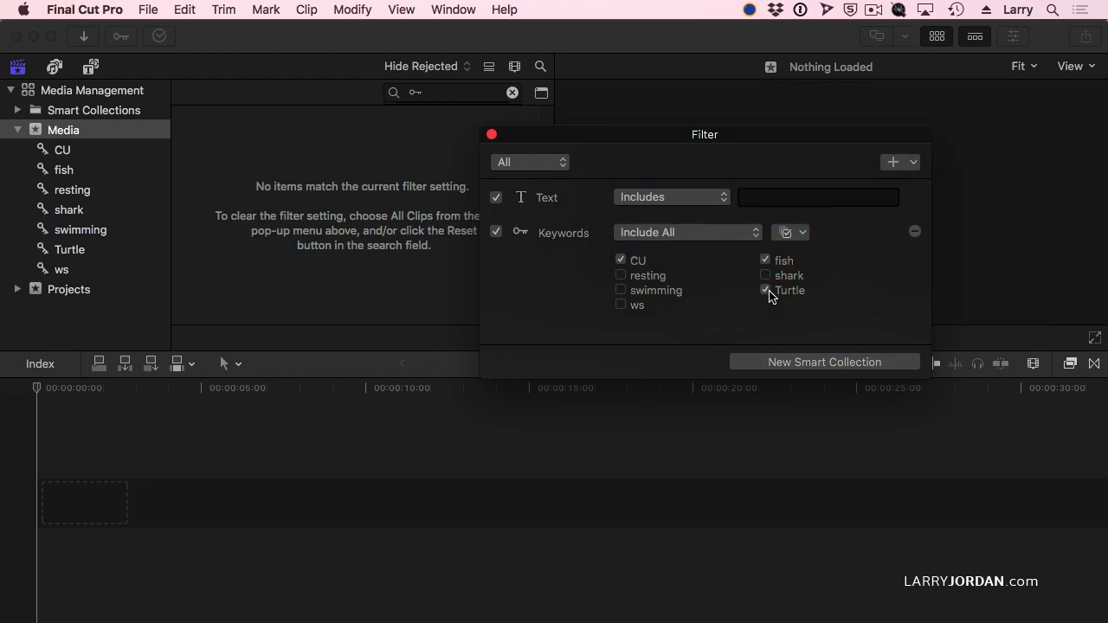
click(765, 291)
click(765, 290)
click(623, 261)
click(649, 232)
click(633, 217)
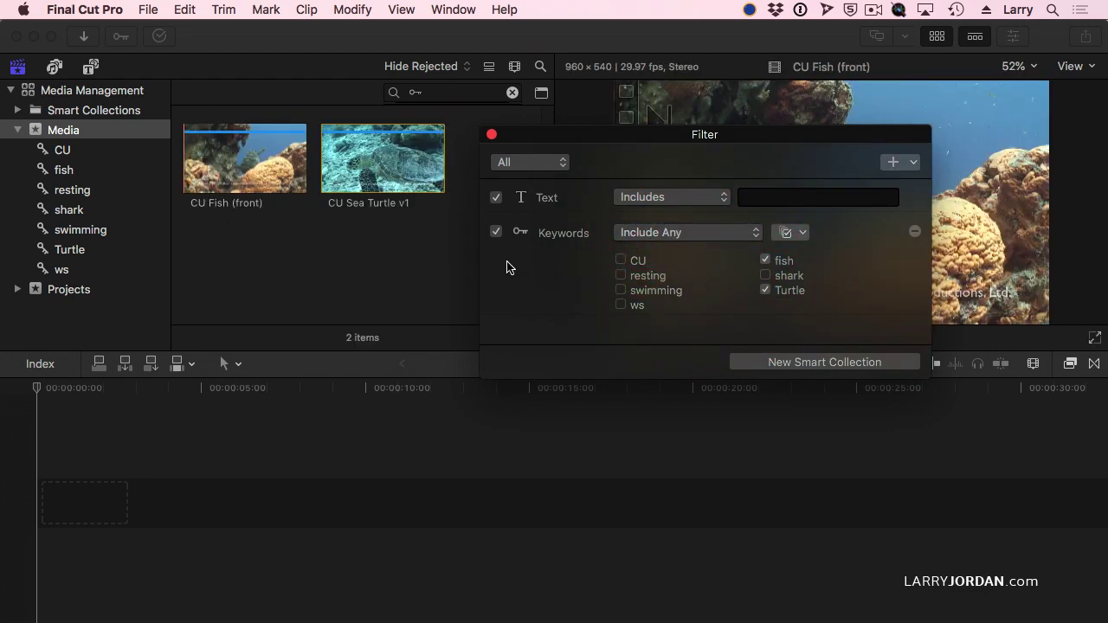